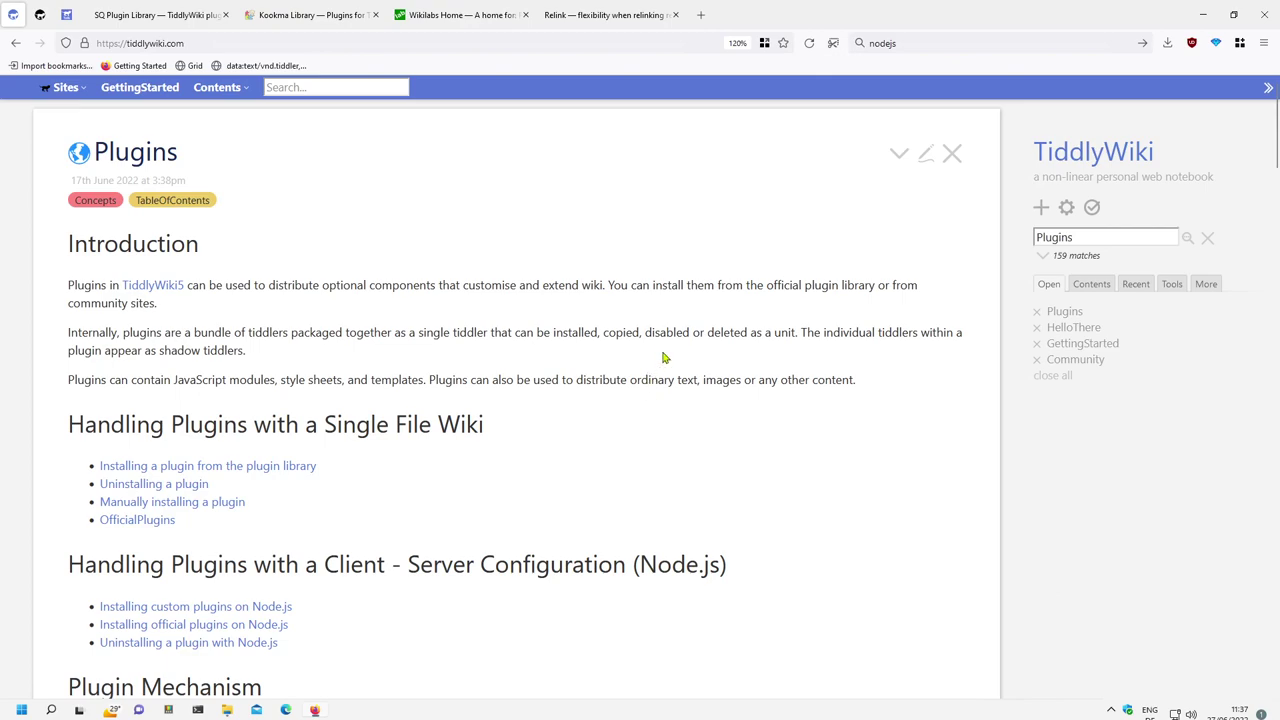
- Check the SQPL installation instructions and which plugin libraries the tiddlywiki.com control panel currently offers
left_click(196, 21)
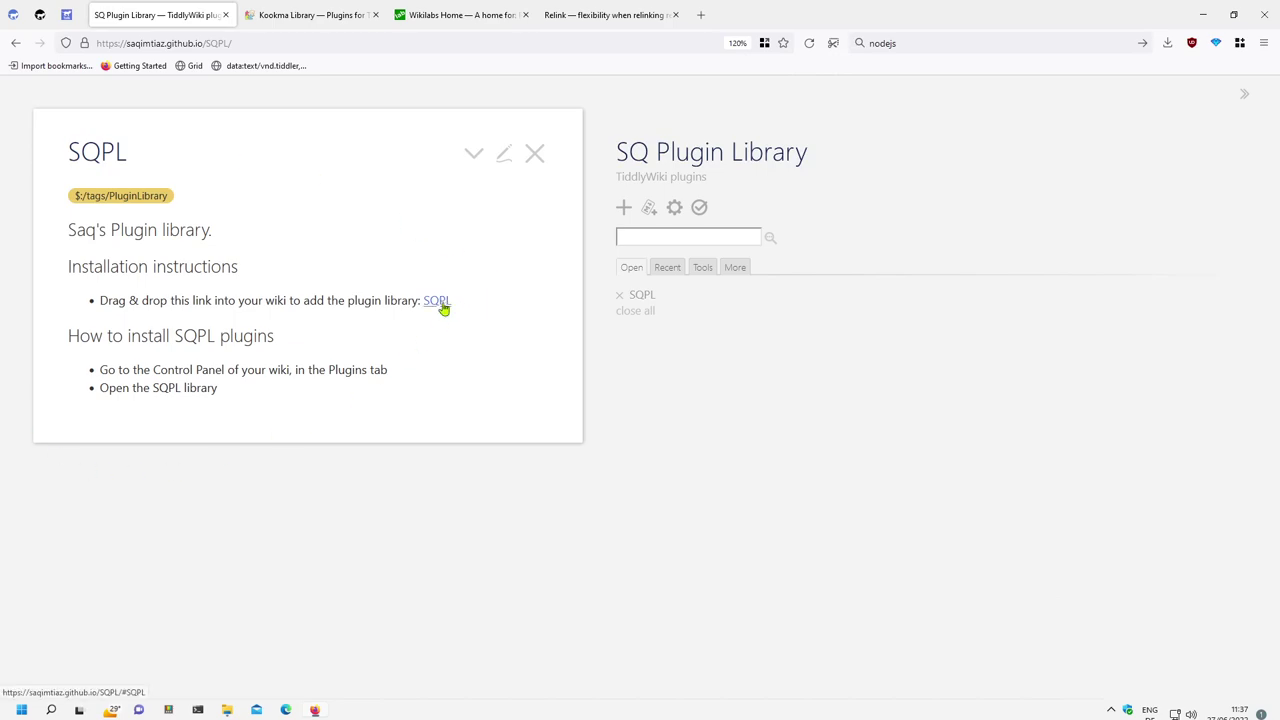
left_click(13, 14)
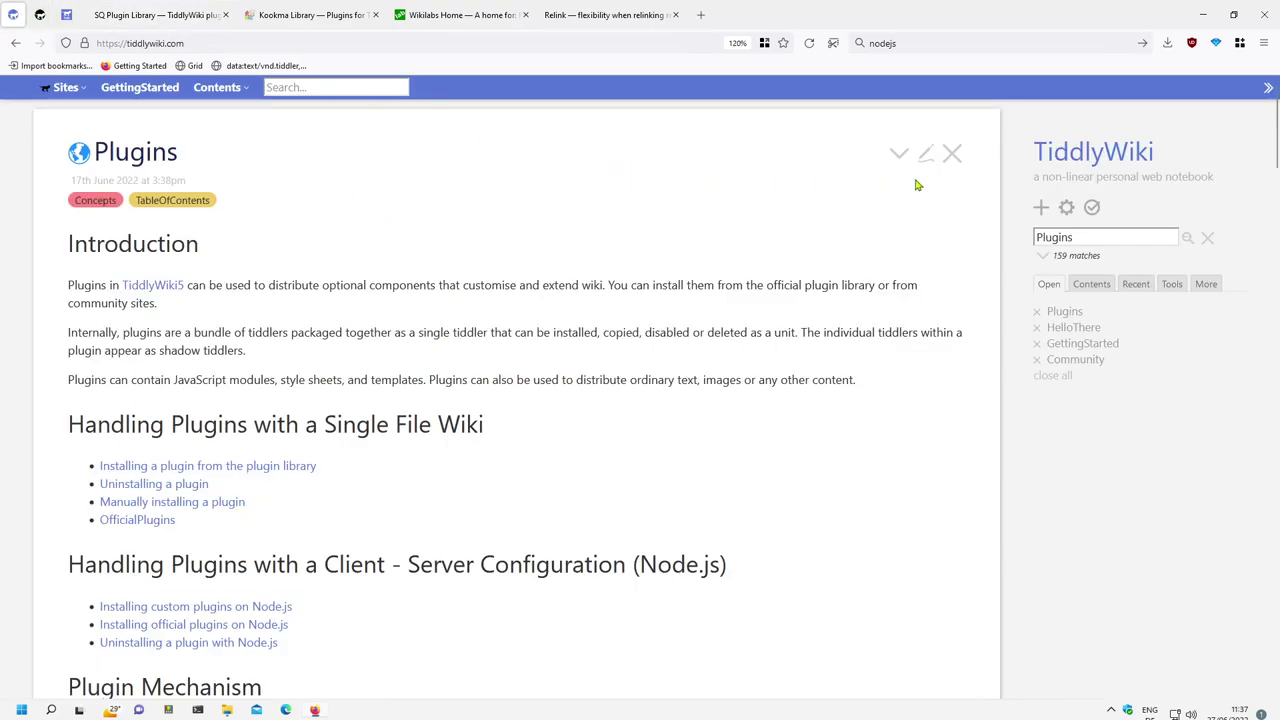
left_click(1066, 207)
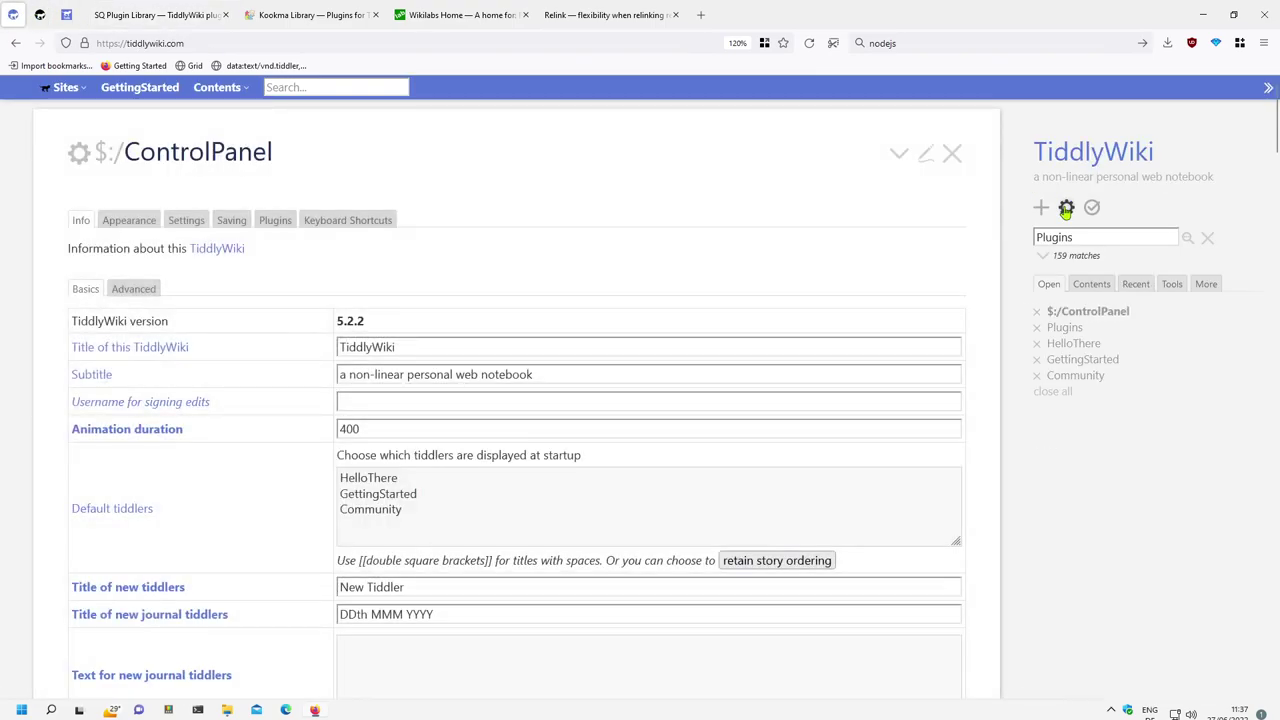
left_click(280, 225)
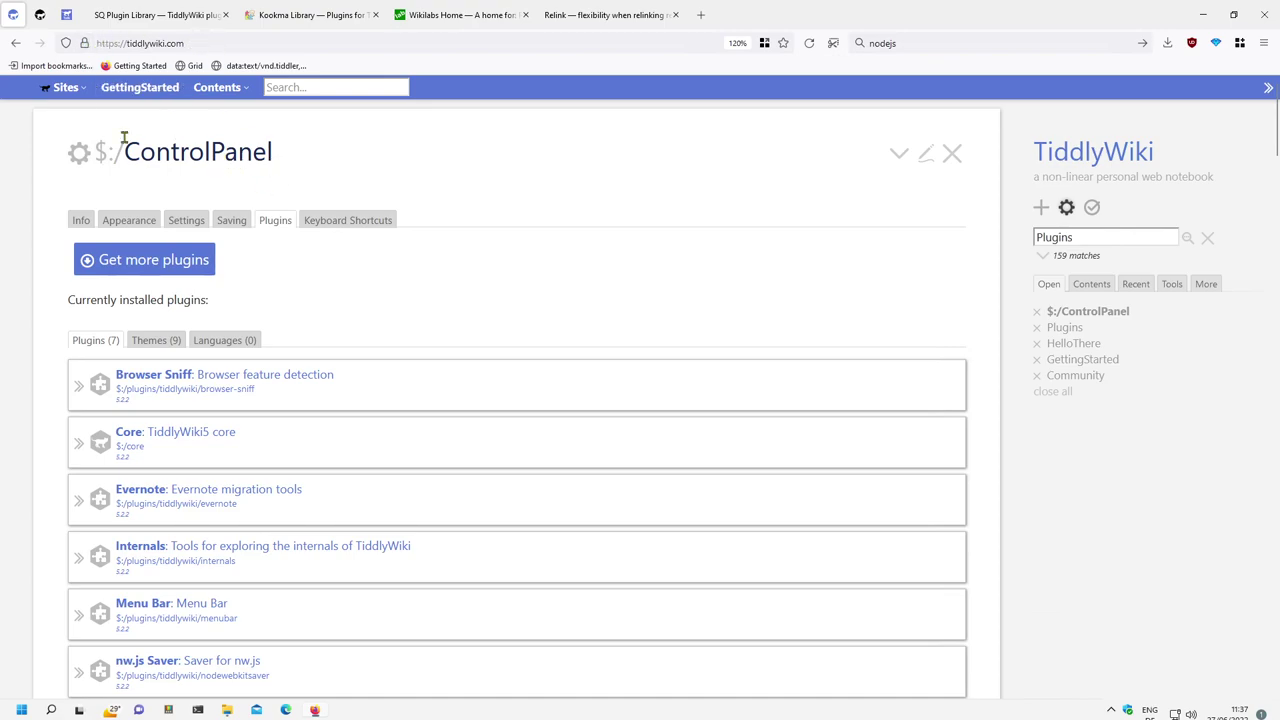
left_click(190, 265)
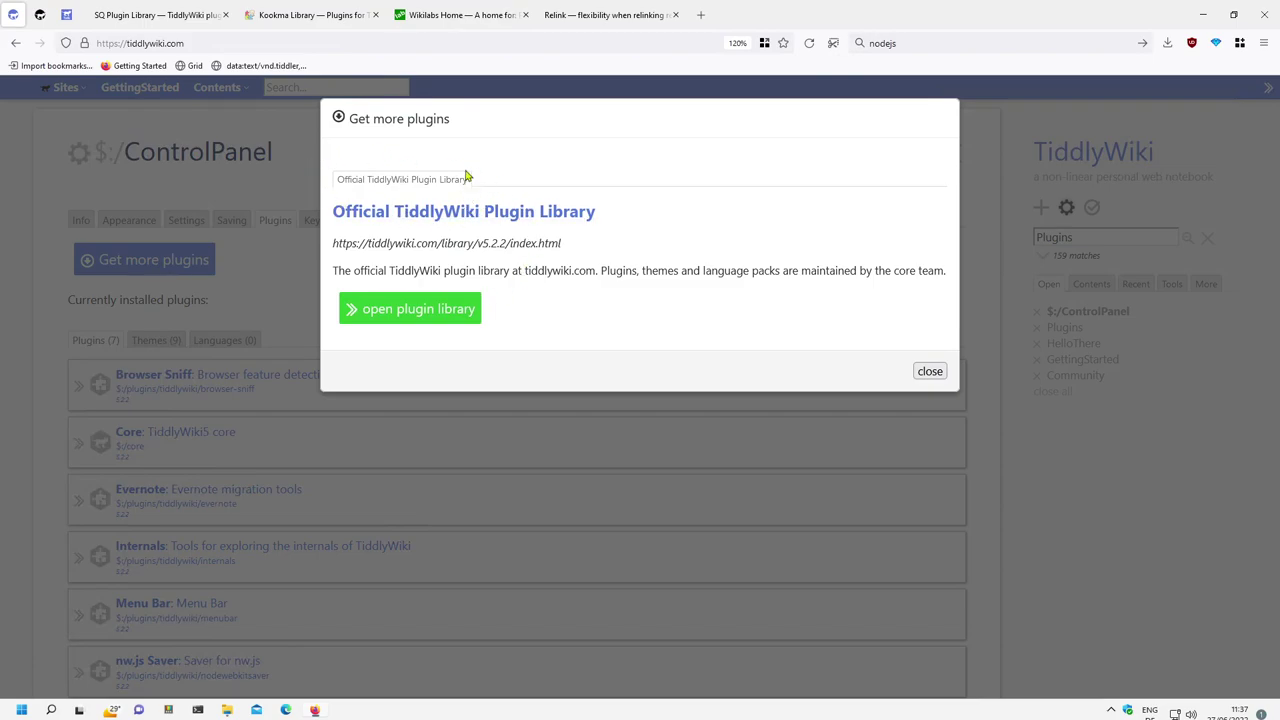
left_click(930, 371)
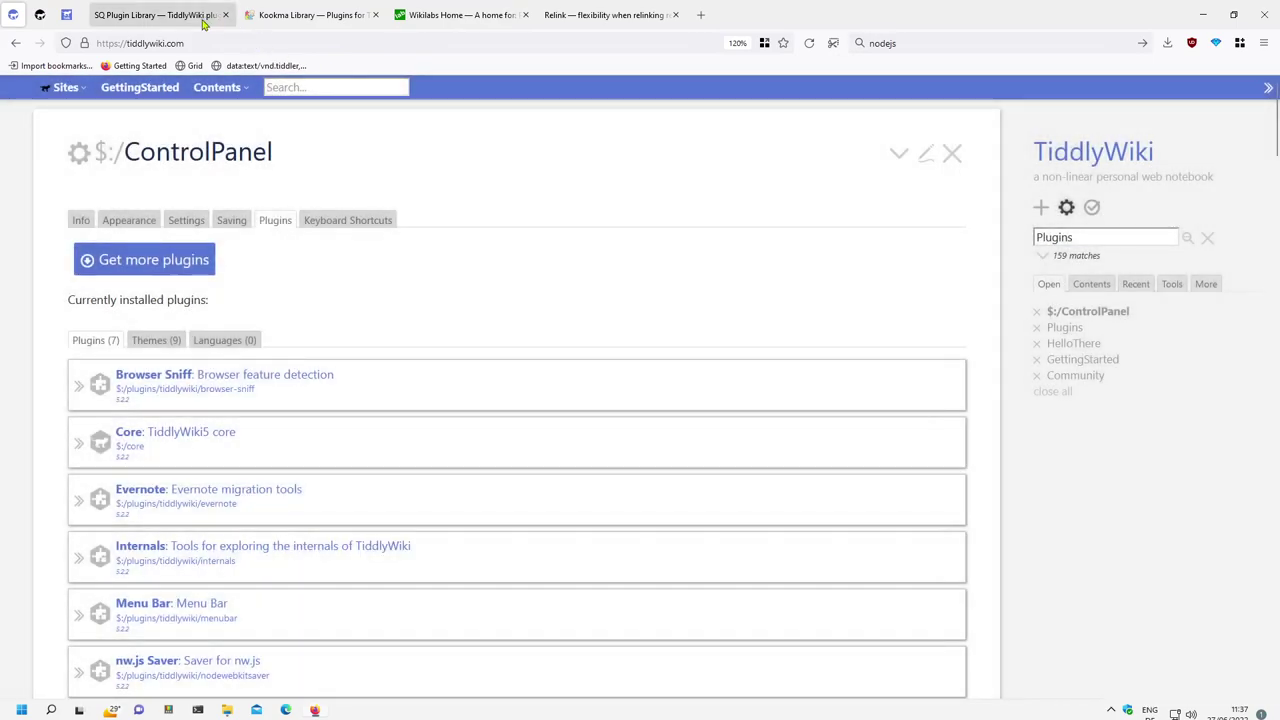
- Import the SQPL plugin library link from the SQ Plugin Library site into the tiddlywiki.com wiki
left_click(185, 22)
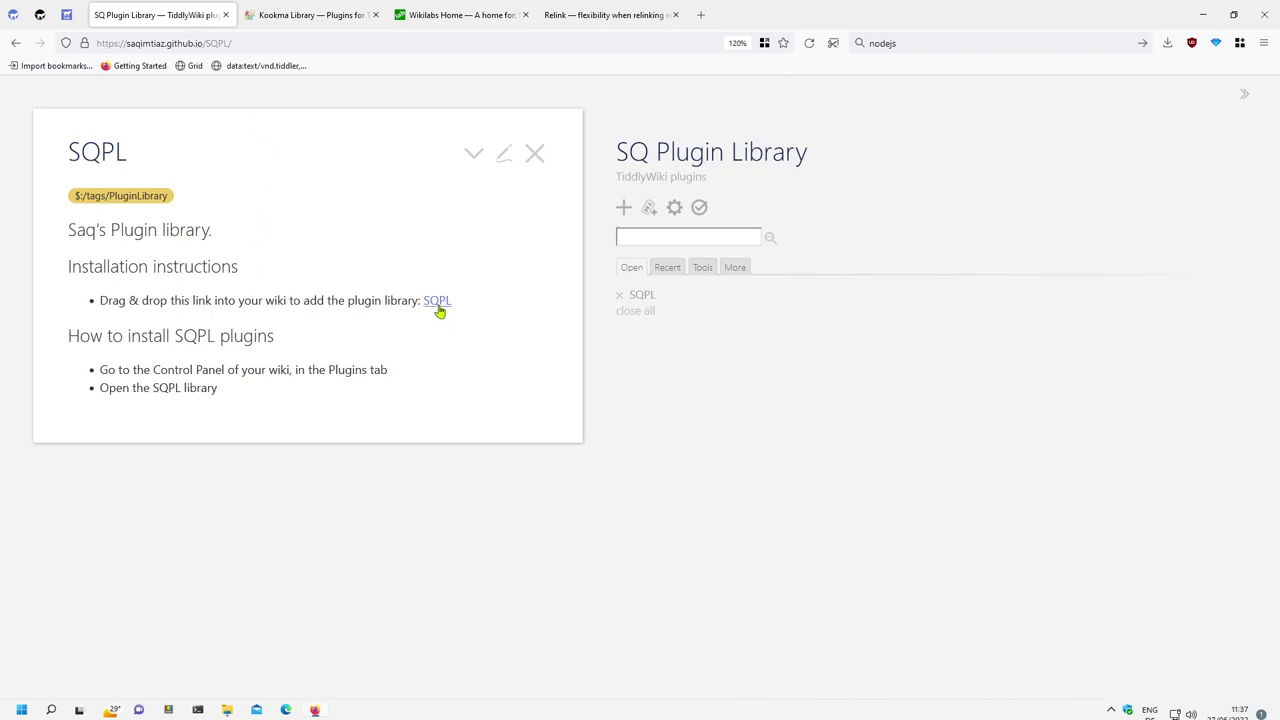
left_click_drag(440, 311, 391, 309)
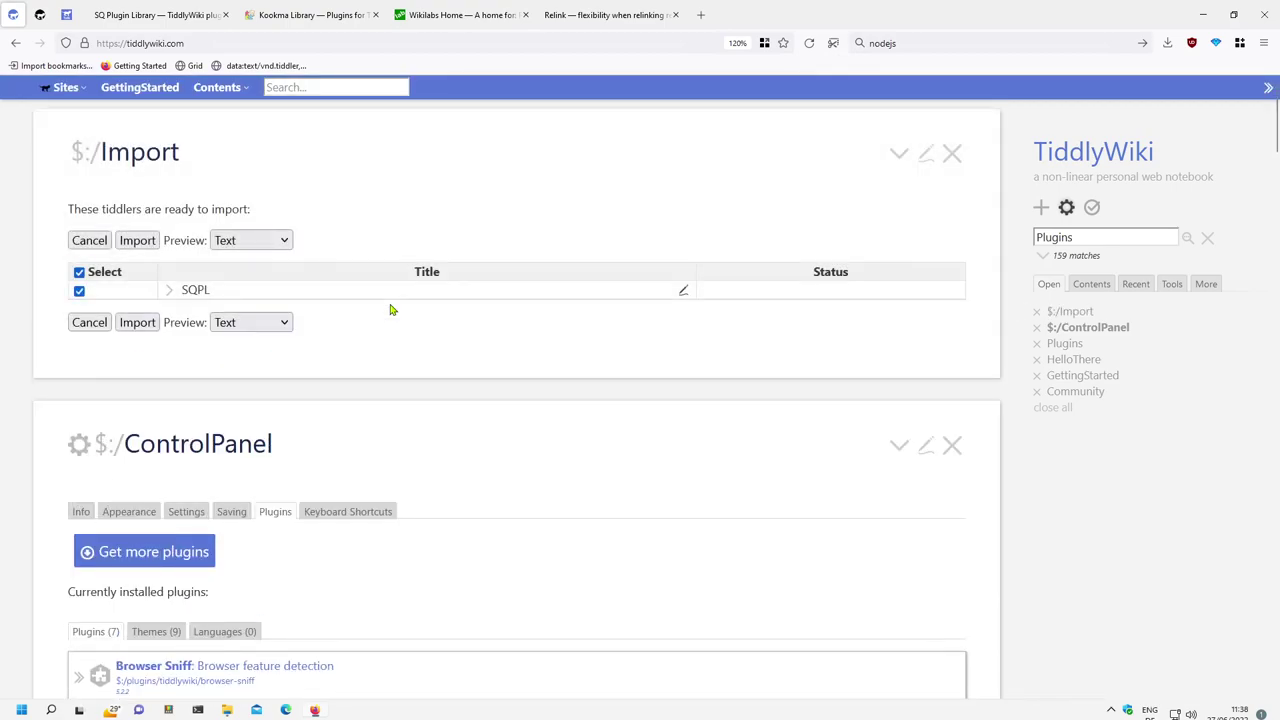
left_click(137, 324)
- Open the SQ Plugin Library in the wiki's plugin chooser, examine its available plugins, and close the chooser
left_click(201, 477)
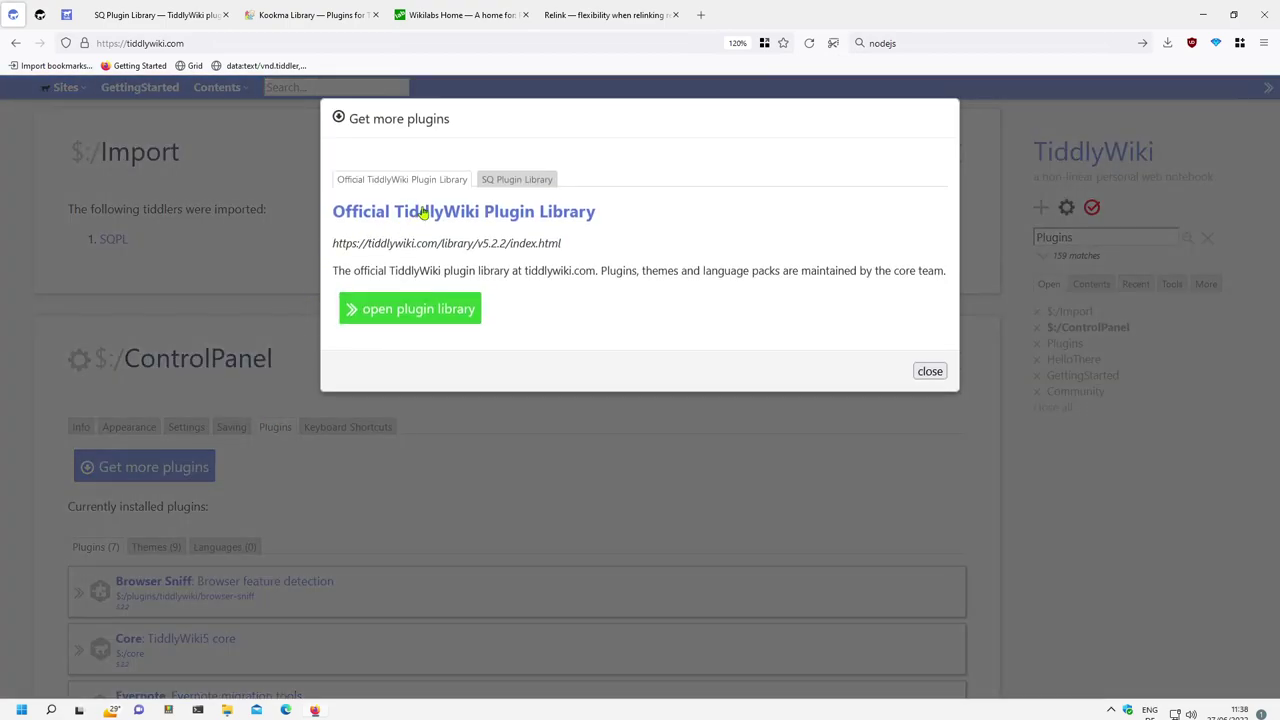
left_click(541, 184)
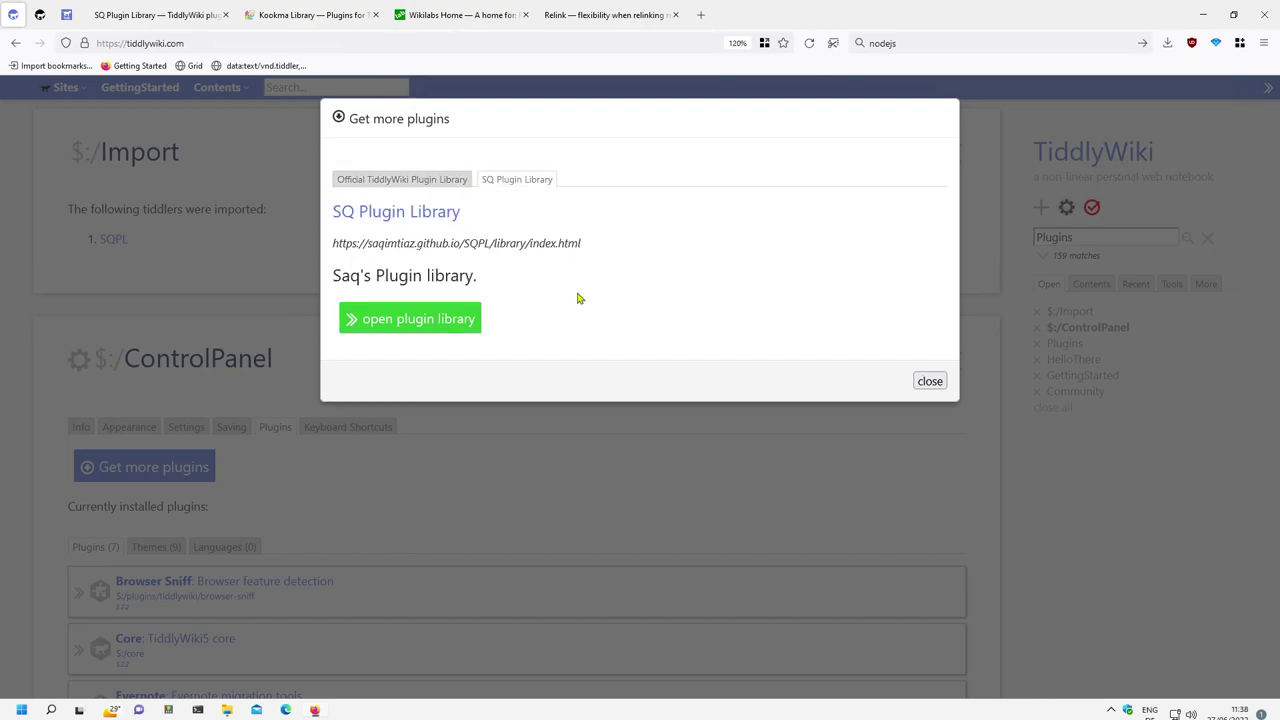
left_click(467, 320)
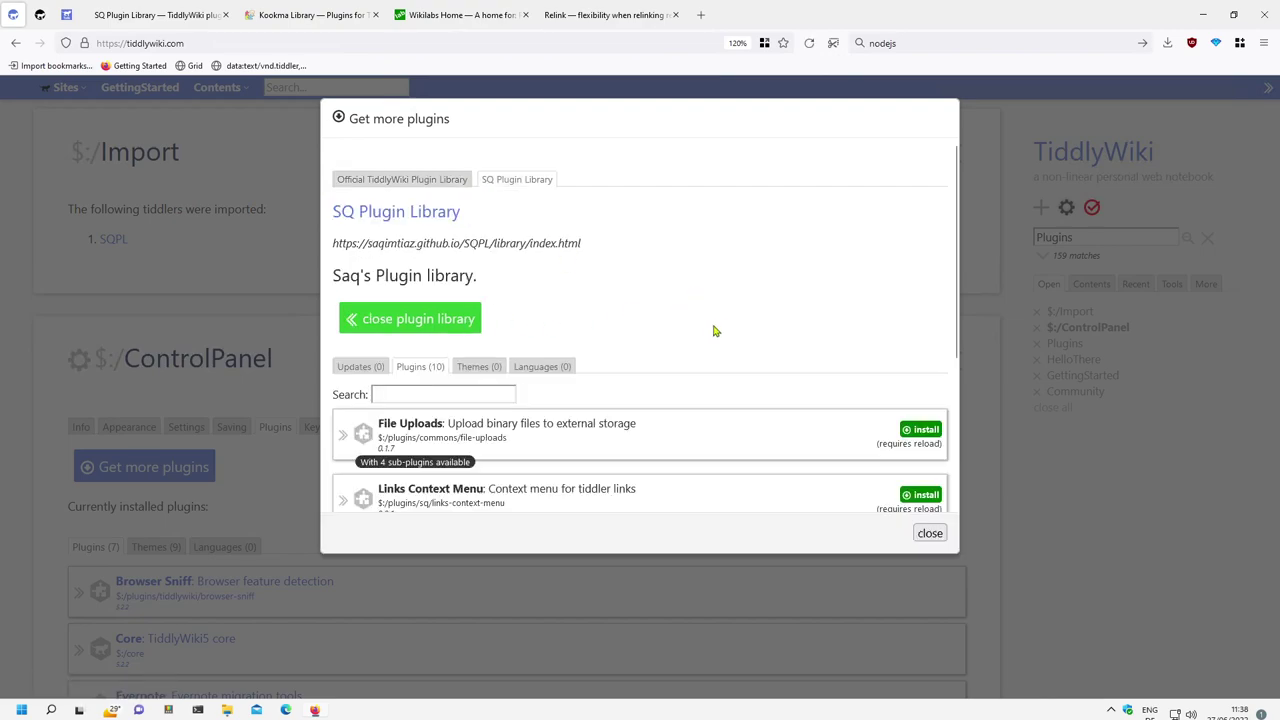
scroll(743, 316, "down", 2)
scroll(743, 316, "down", 3)
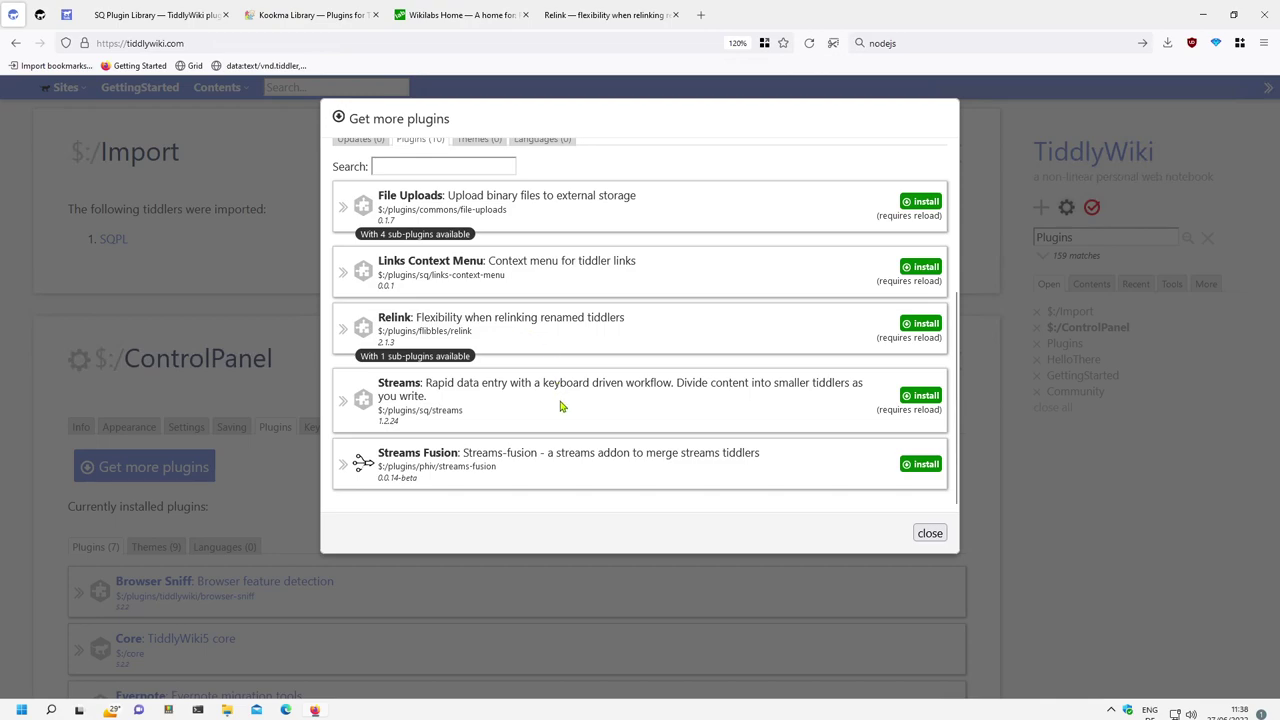
scroll(569, 294, "up", 3)
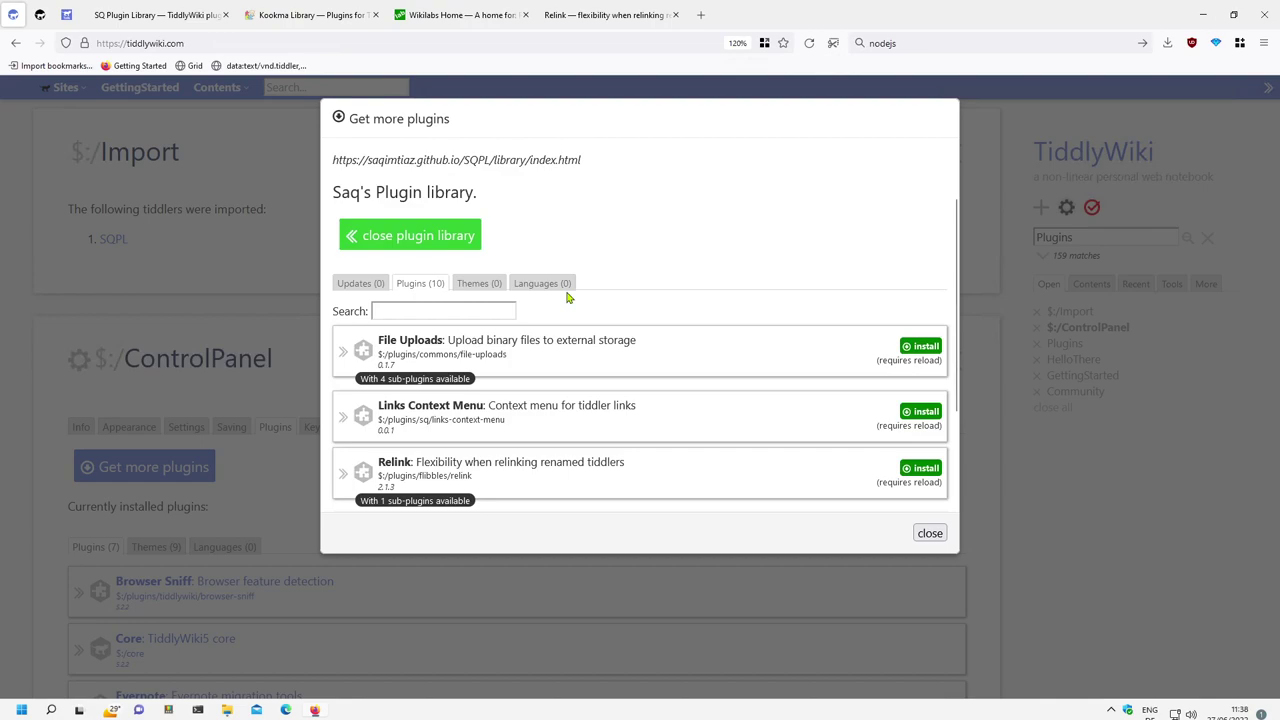
scroll(530, 240, "down", 2)
scroll(523, 291, "down", 2)
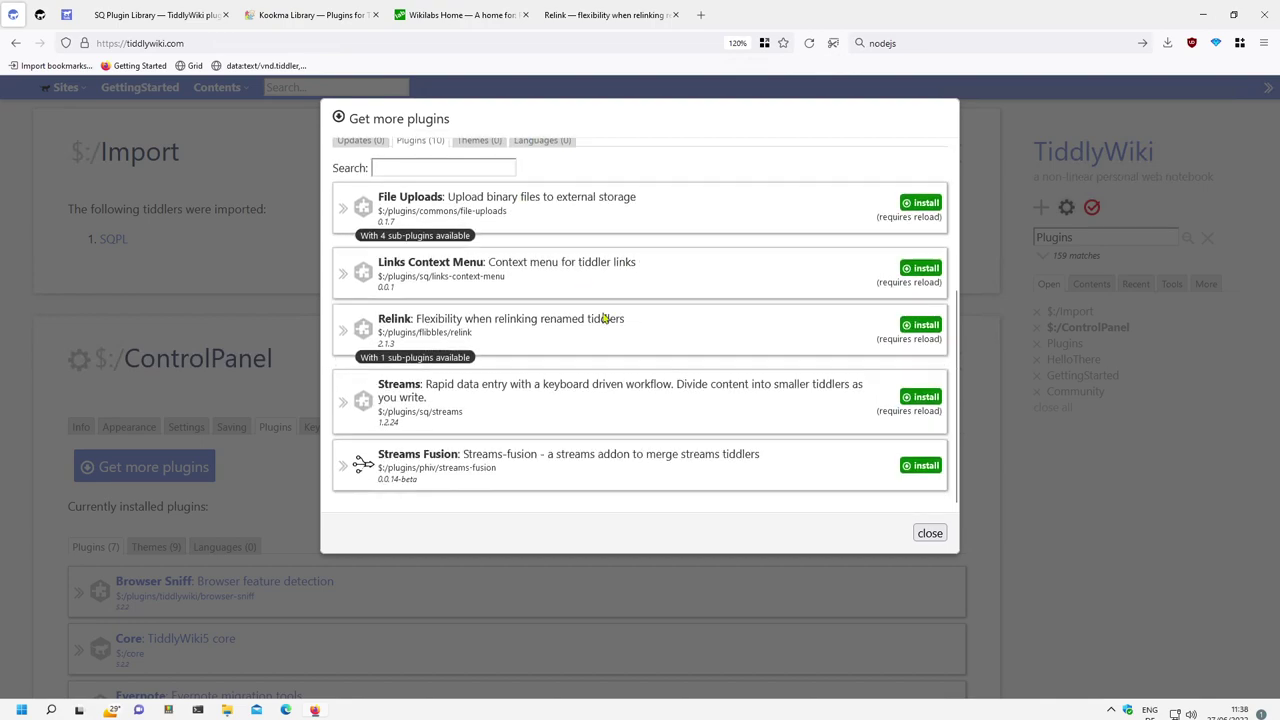
scroll(608, 287, "up", 4)
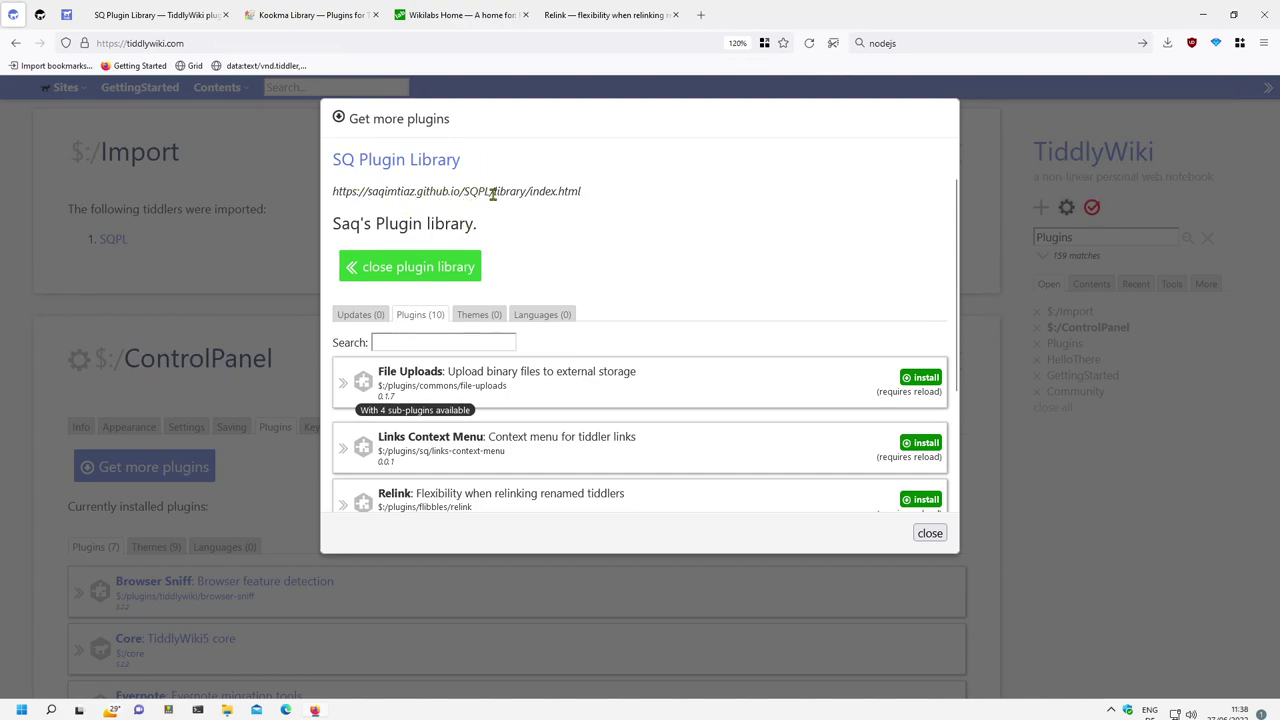
left_click(929, 532)
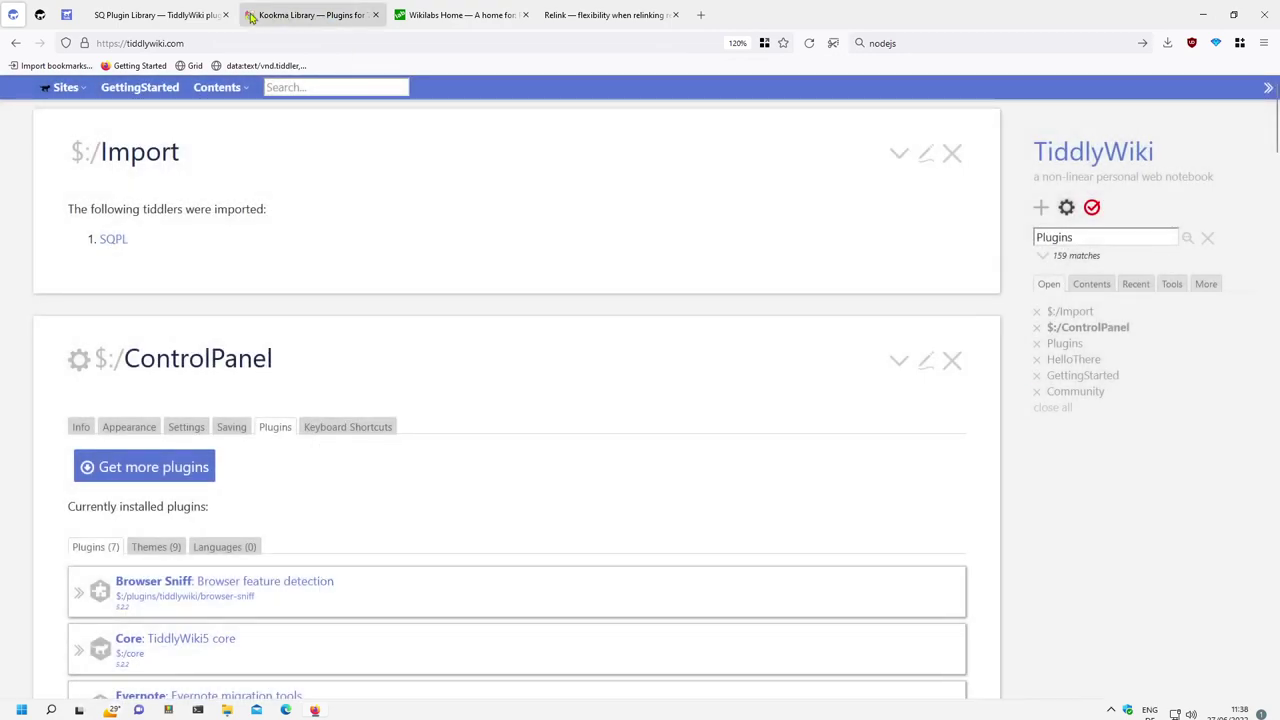
- Bring the Kookma plugin library configuration and the WikiLabs Plugin Configuration into the tiddlywiki.com wiki's pending import
key("ctrl+Tab")
left_click(271, 20)
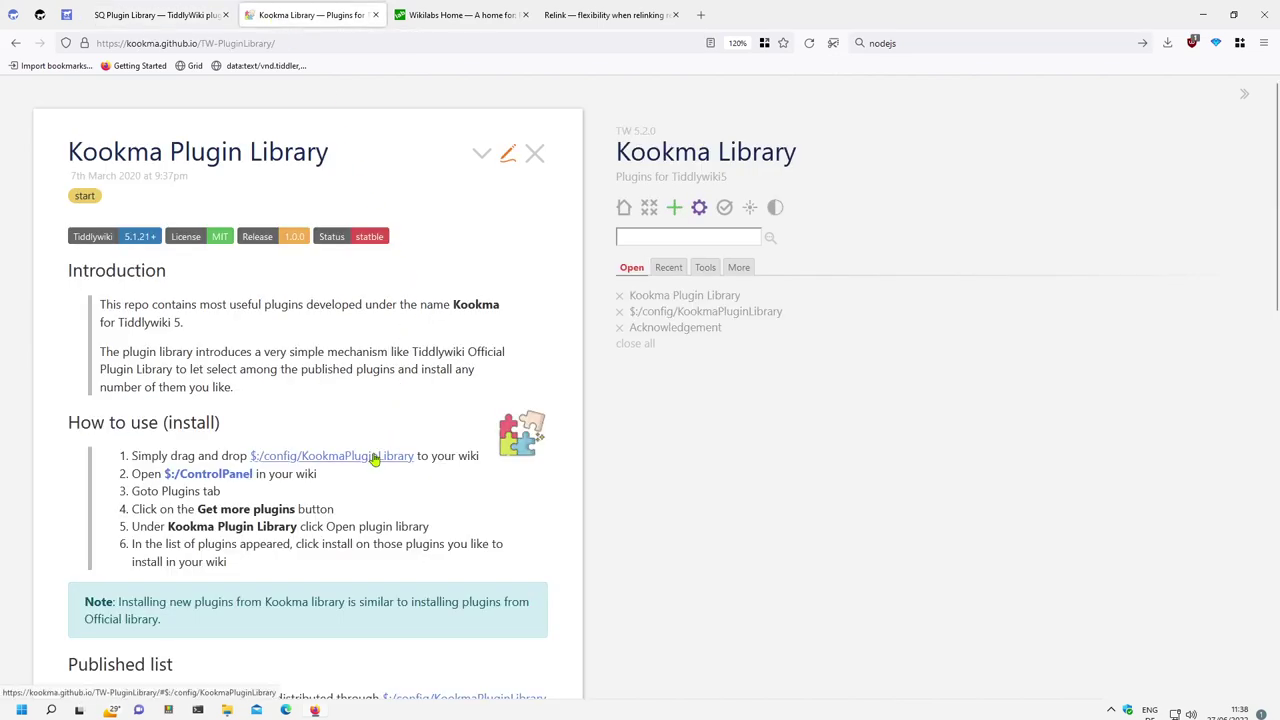
left_click_drag(374, 458, 449, 106)
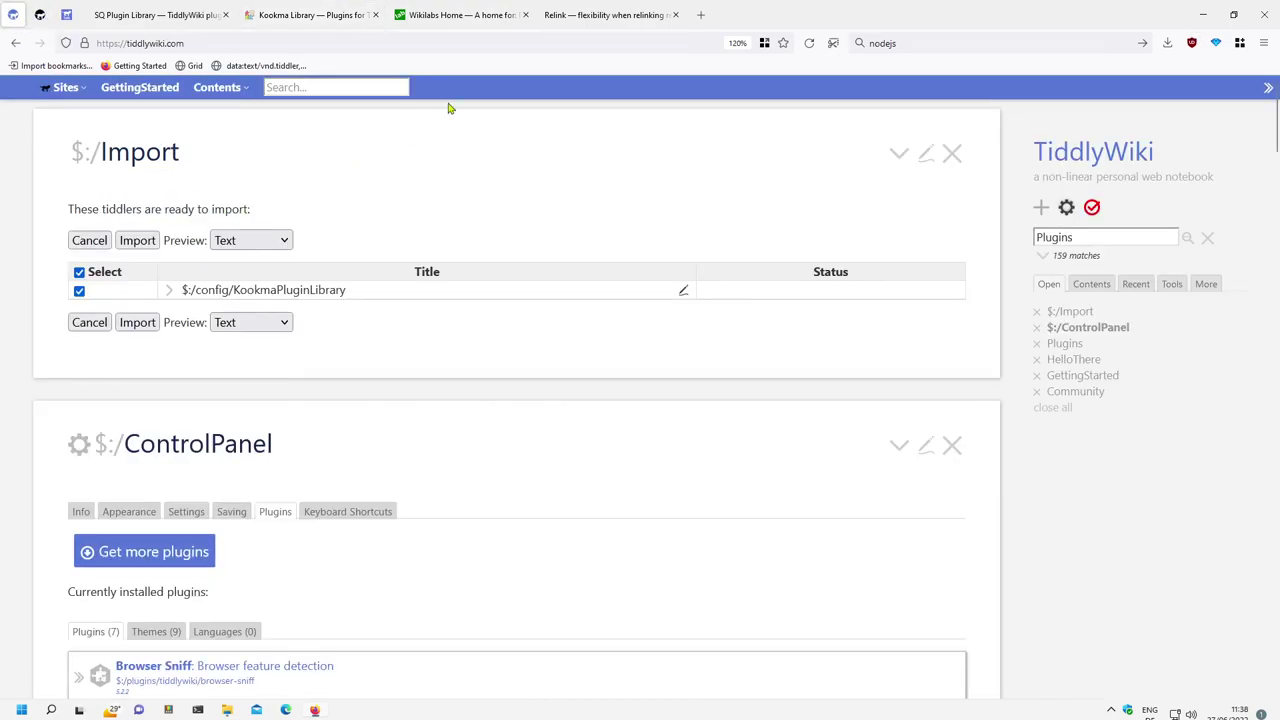
left_click(457, 22)
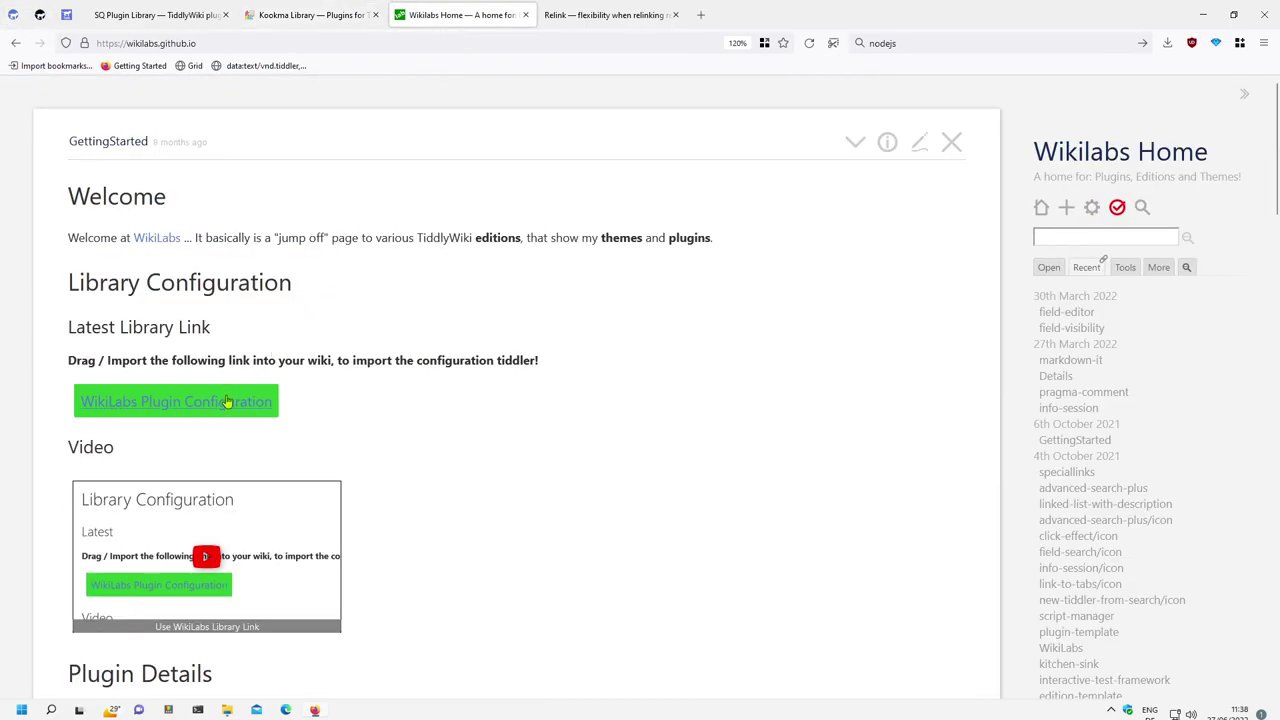
left_click_drag(228, 402, 232, 270)
- Add the Relink plugin from its demo site to the pending import and import all the listed tiddlers
left_click(577, 18)
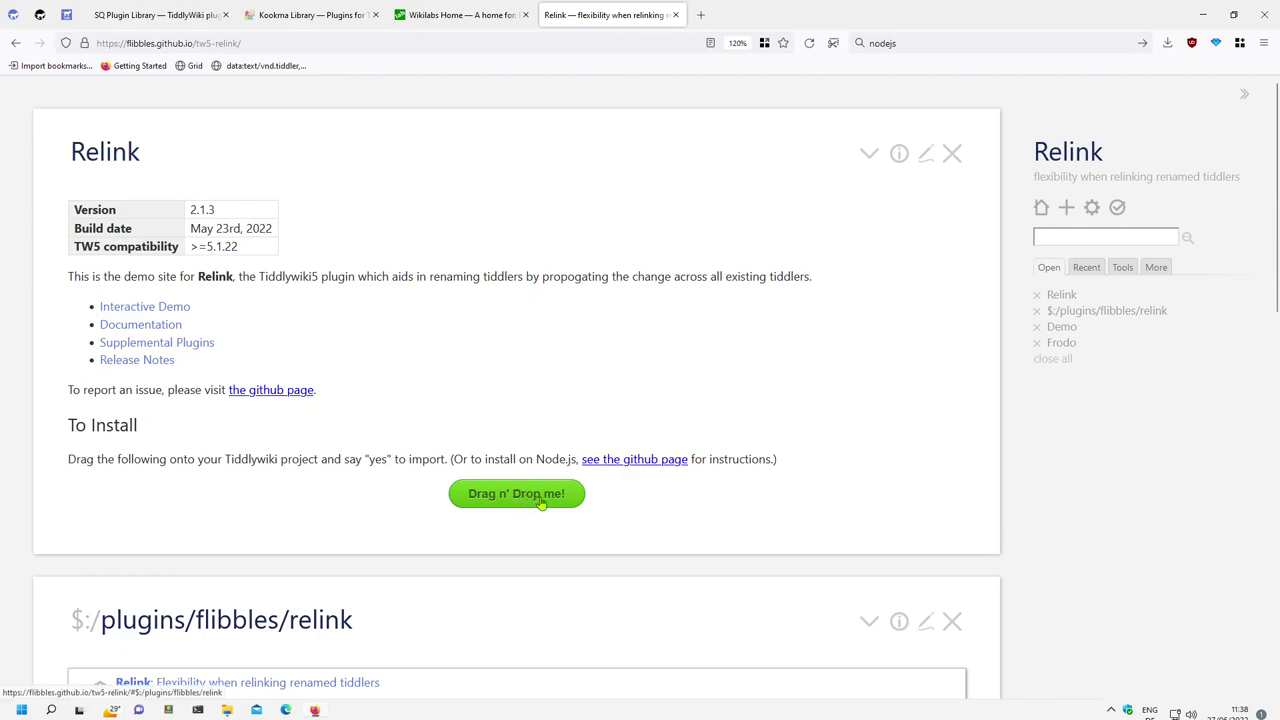
left_click_drag(562, 503, 386, 237)
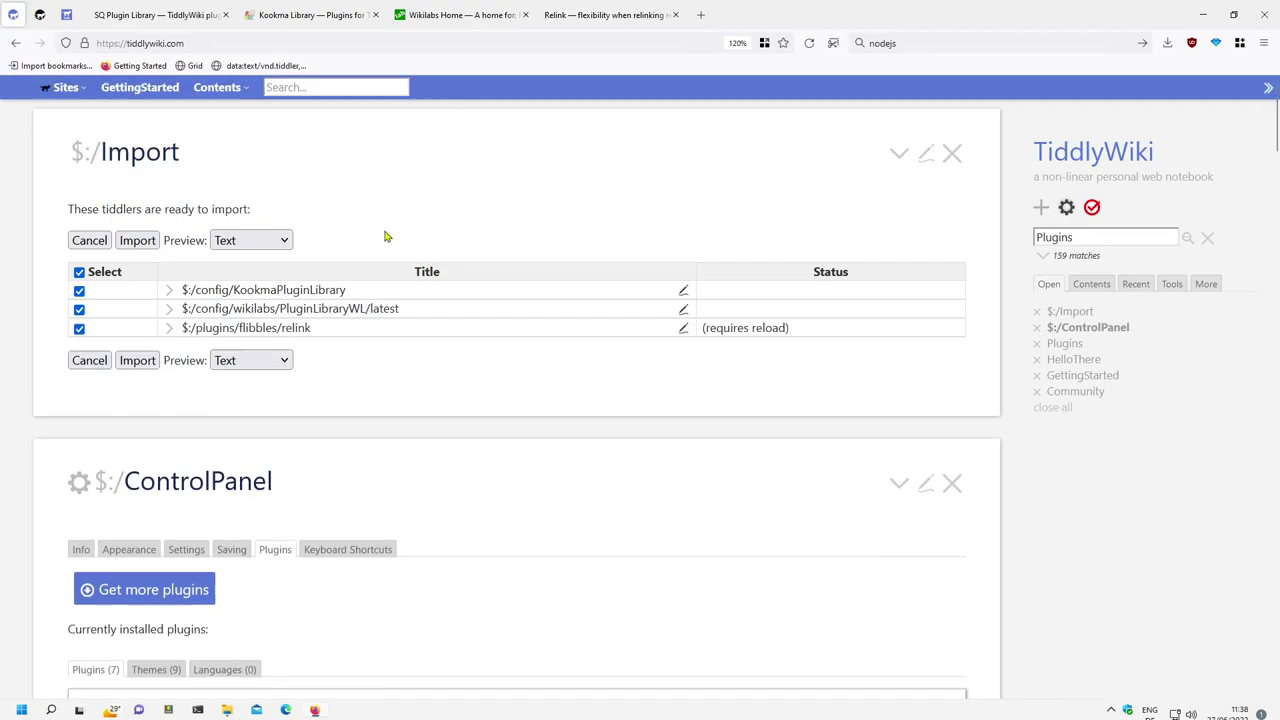
left_click(137, 361)
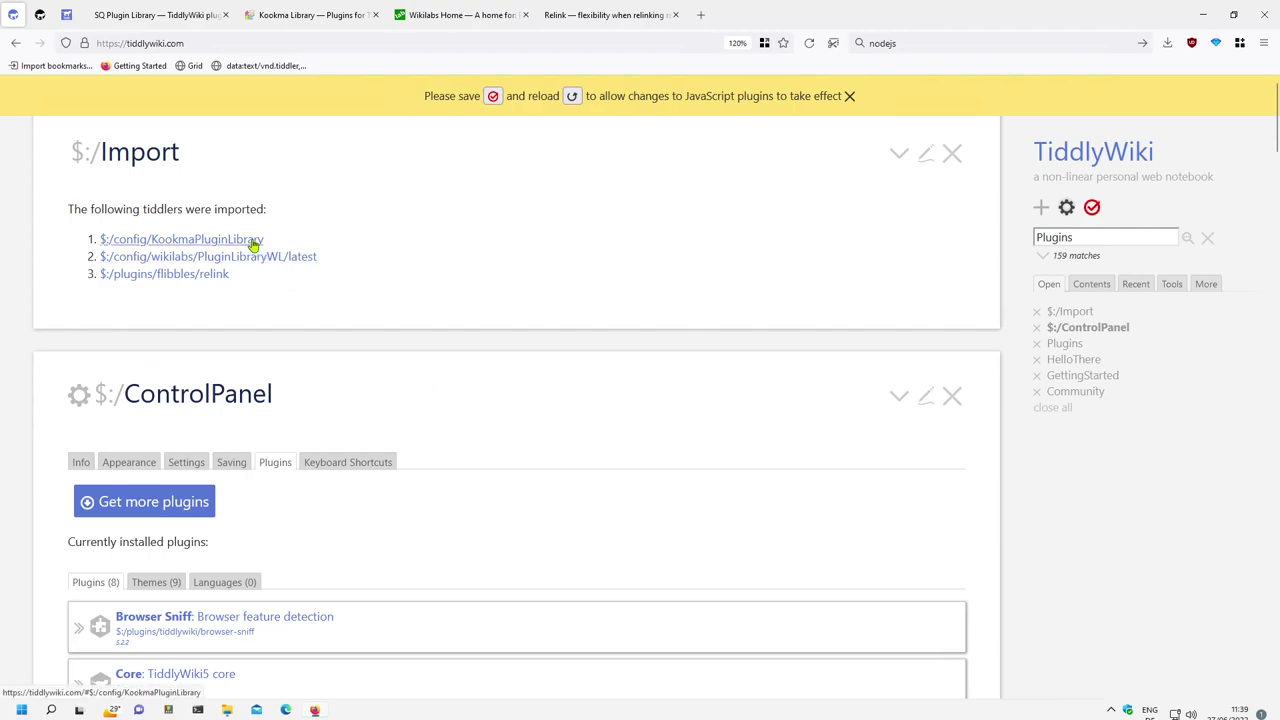
- Save the wiki and open the downloaded copy tiddlywiki(1).html
left_click(1093, 208)
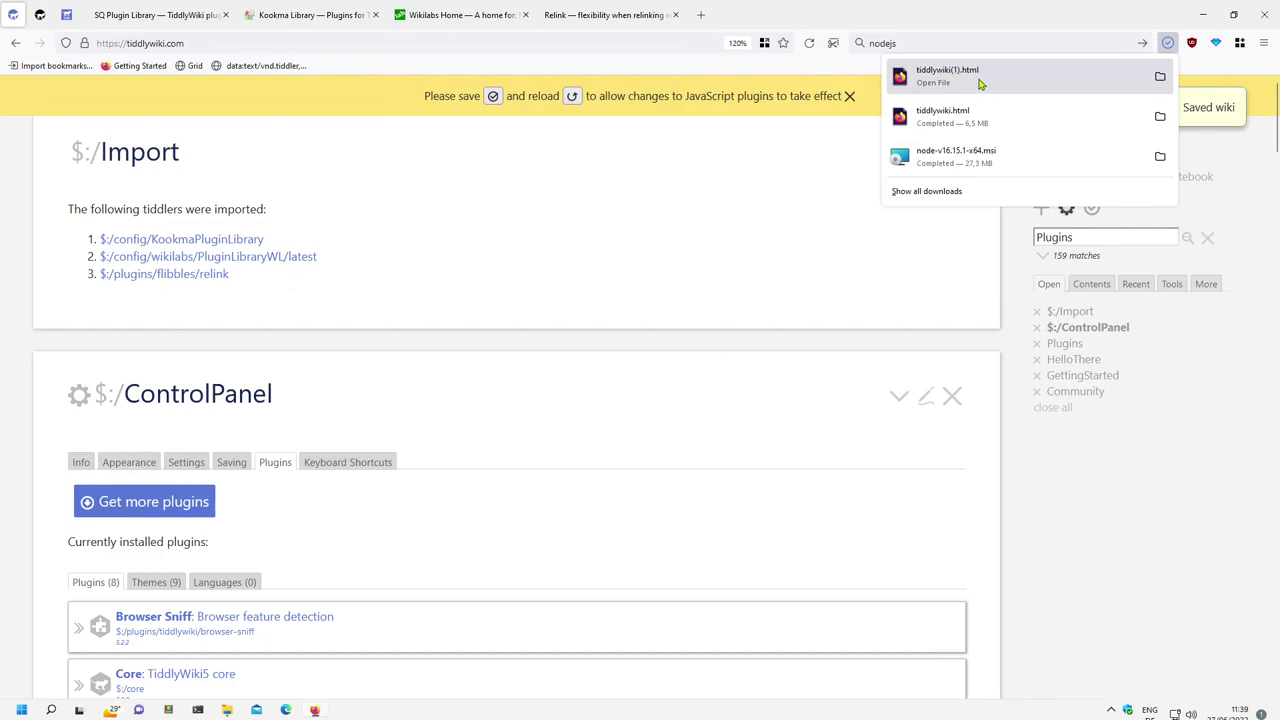
left_click(947, 75)
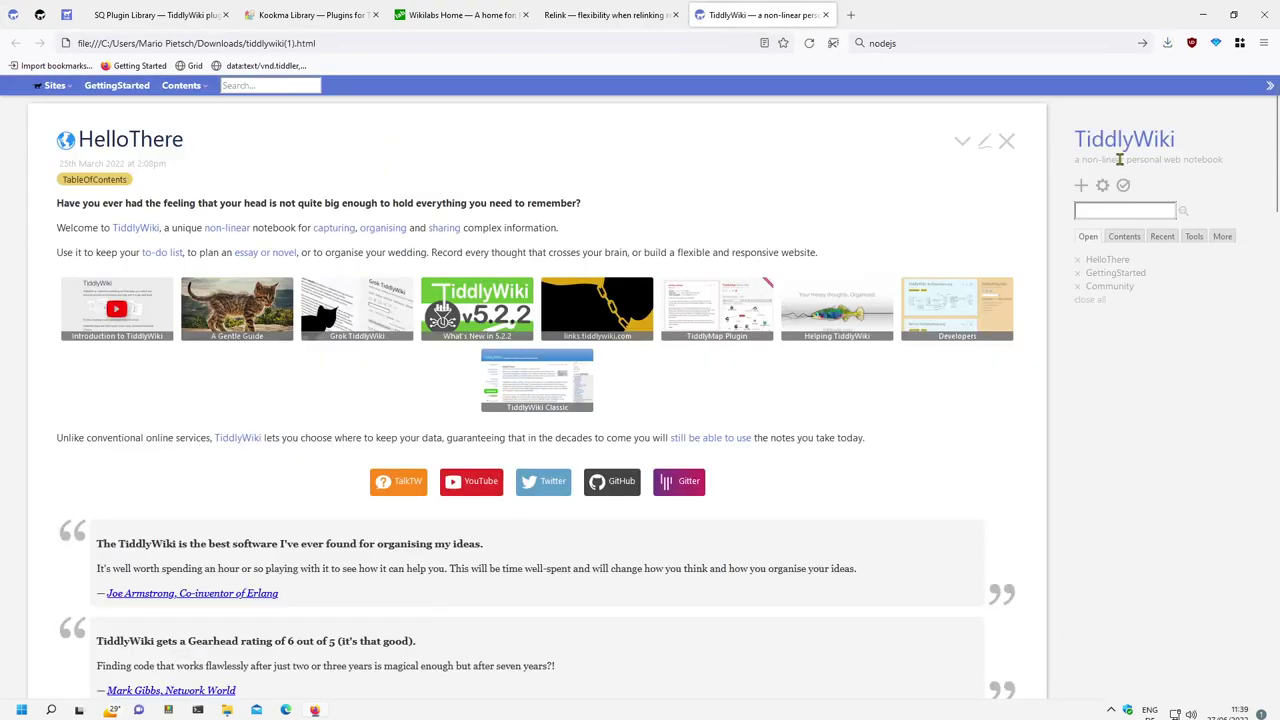
- Open the plugin chooser from the saved wiki's control panel and view the Official TiddlyWiki Plugin Library entry
left_click(1102, 186)
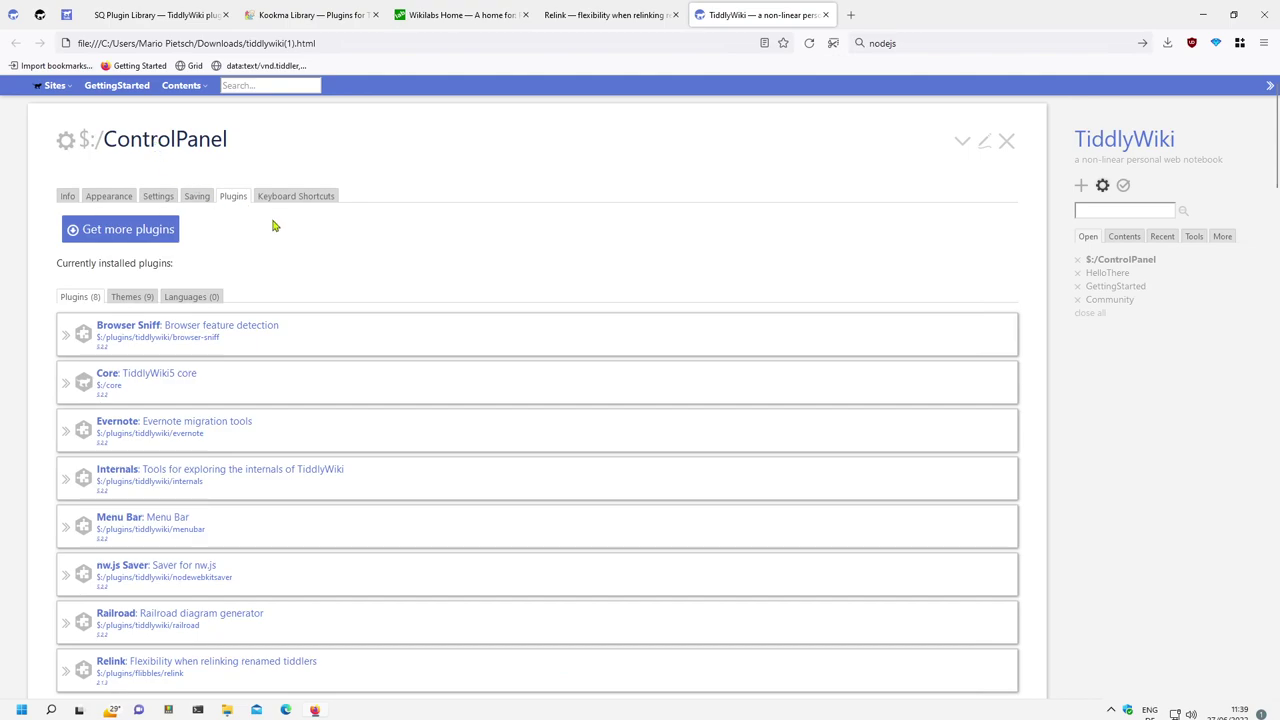
key("ctrl+plus")
key("ctrl+plus")
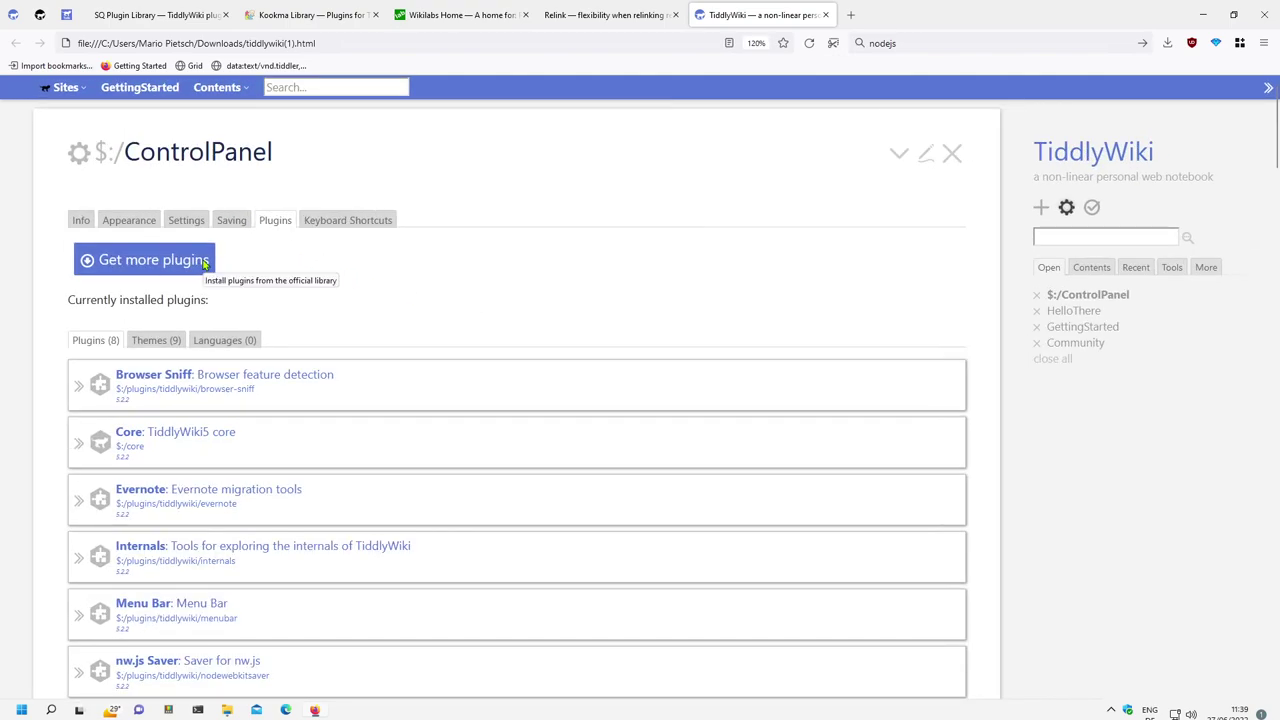
left_click(204, 263)
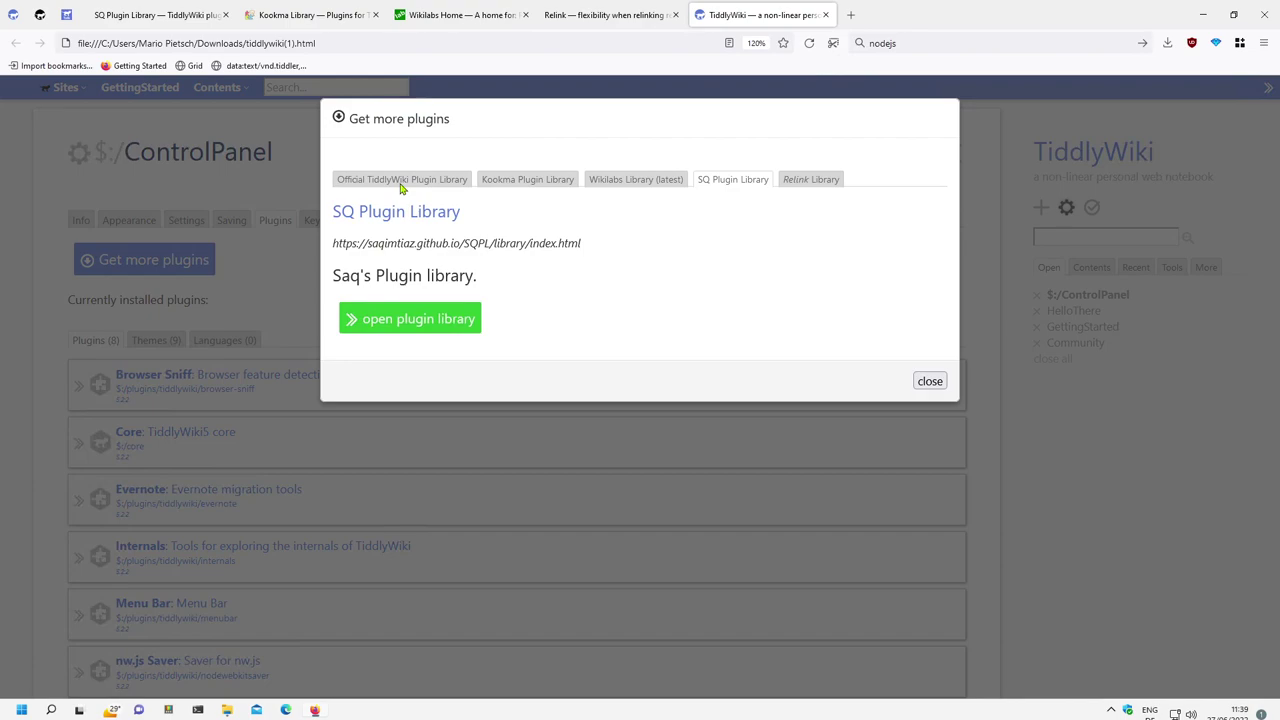
left_click(401, 180)
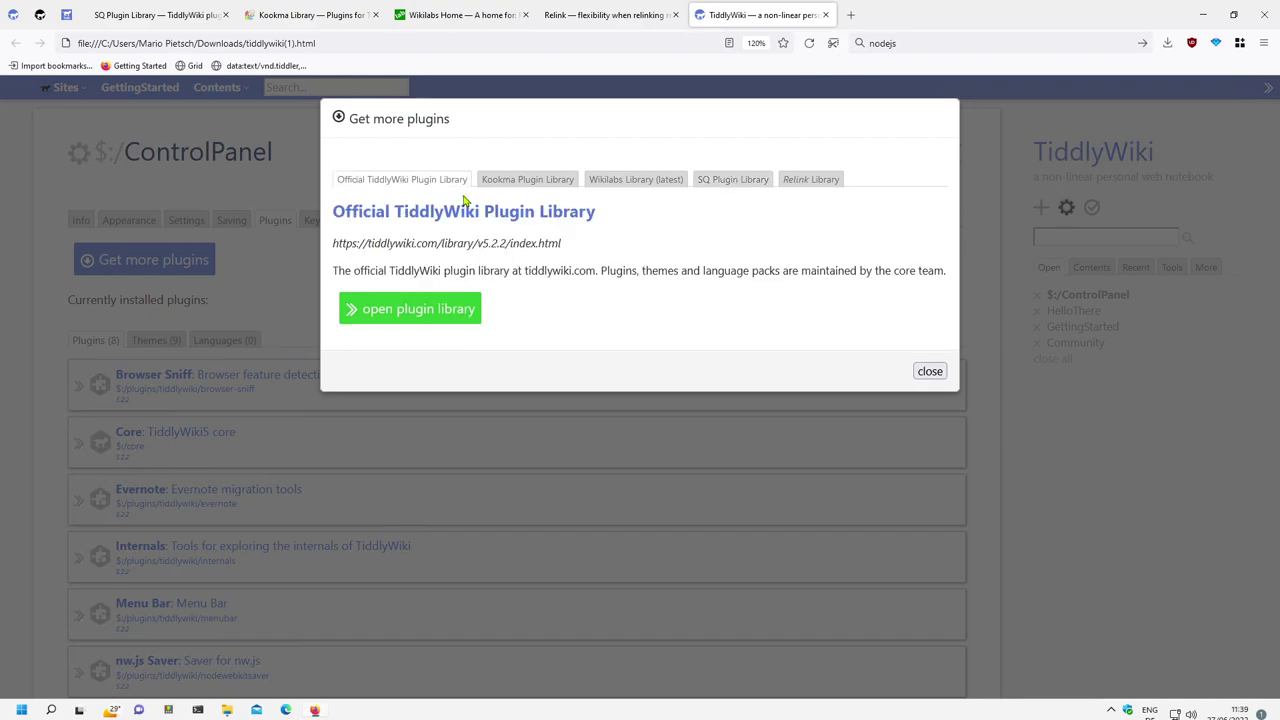
- Open the Kookma Plugin Library and look through the plugins it offers
left_click(509, 181)
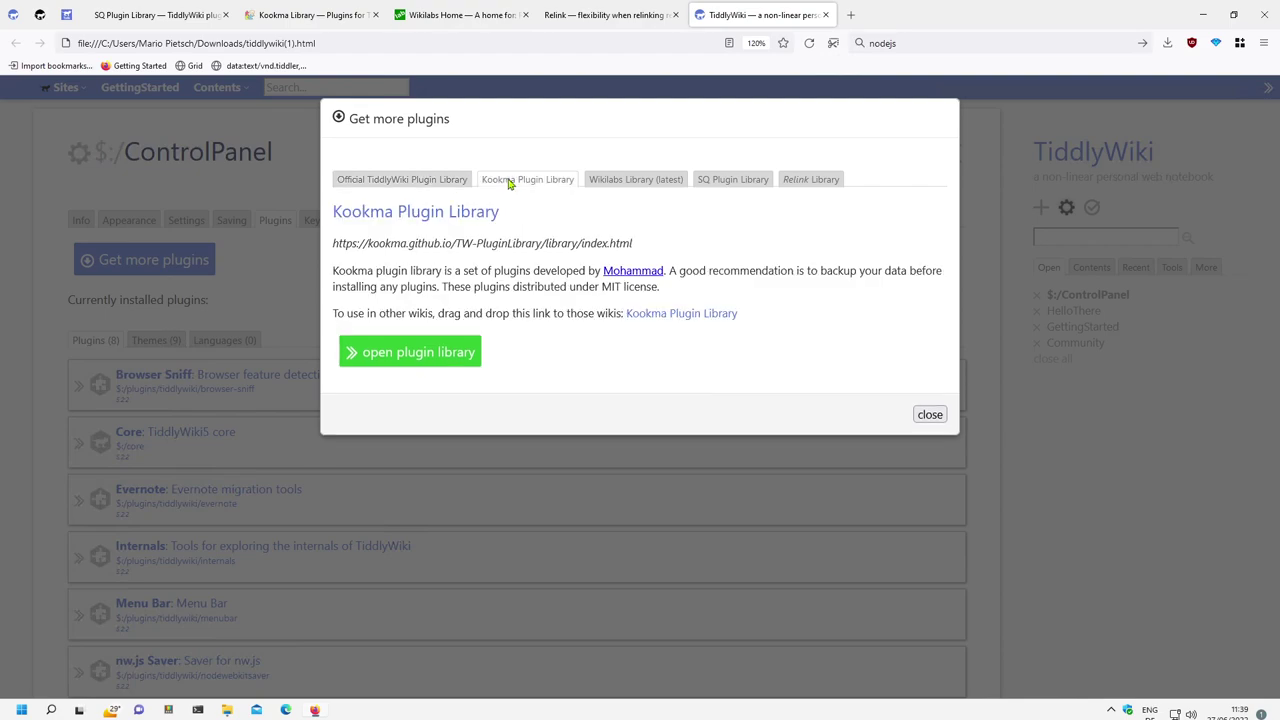
left_click(456, 354)
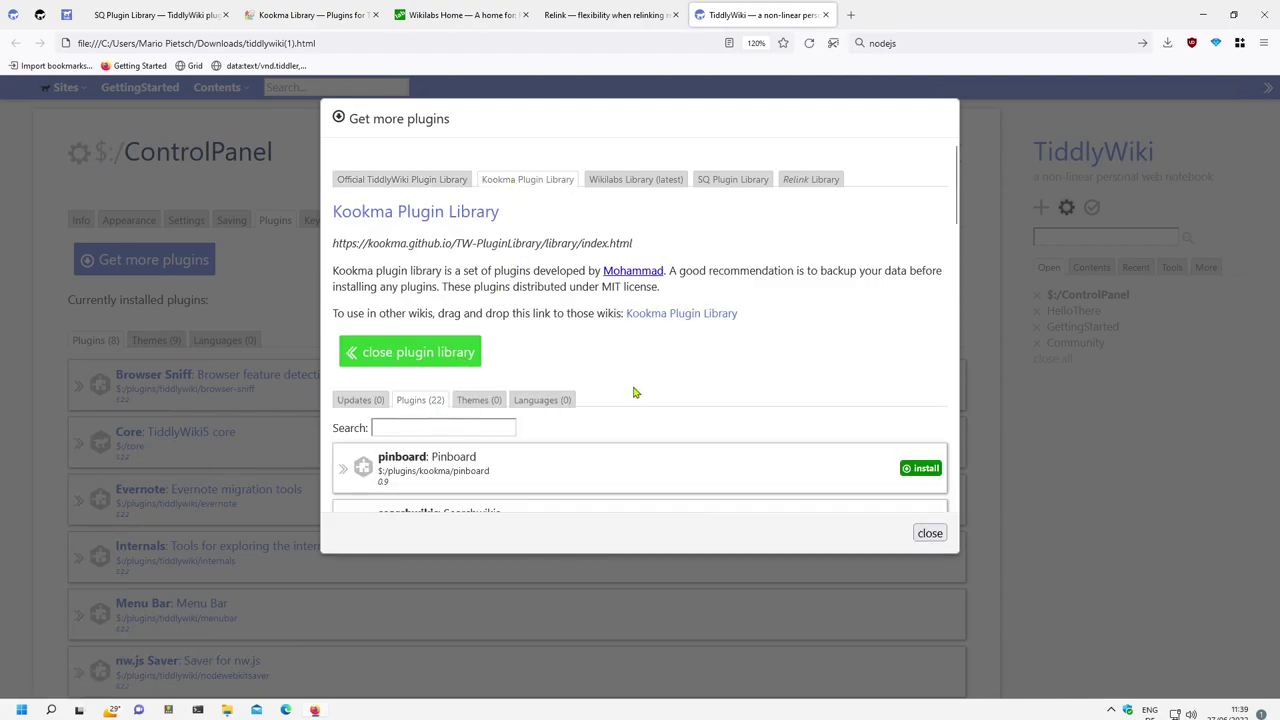
scroll(640, 390, "down", 5)
scroll(654, 385, "up", 6)
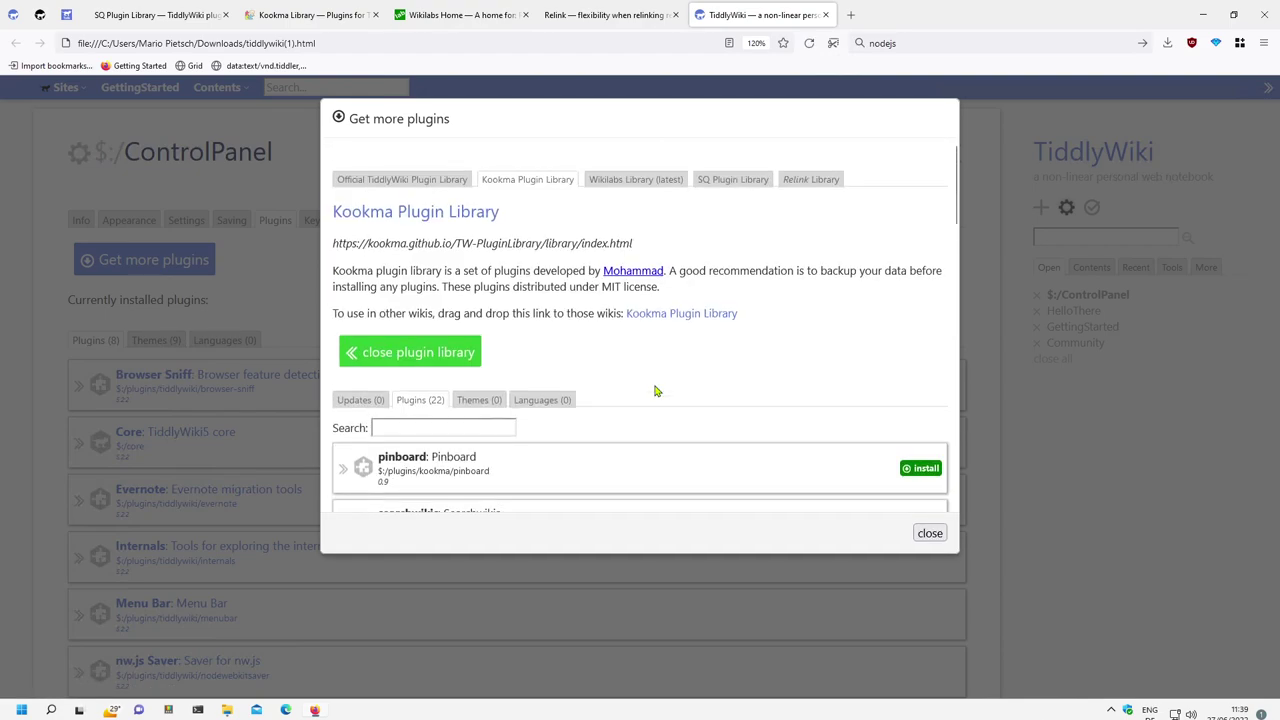
- Open the Wikilabs Library (latest) and look through the plugins it offers
left_click(633, 182)
left_click(418, 318)
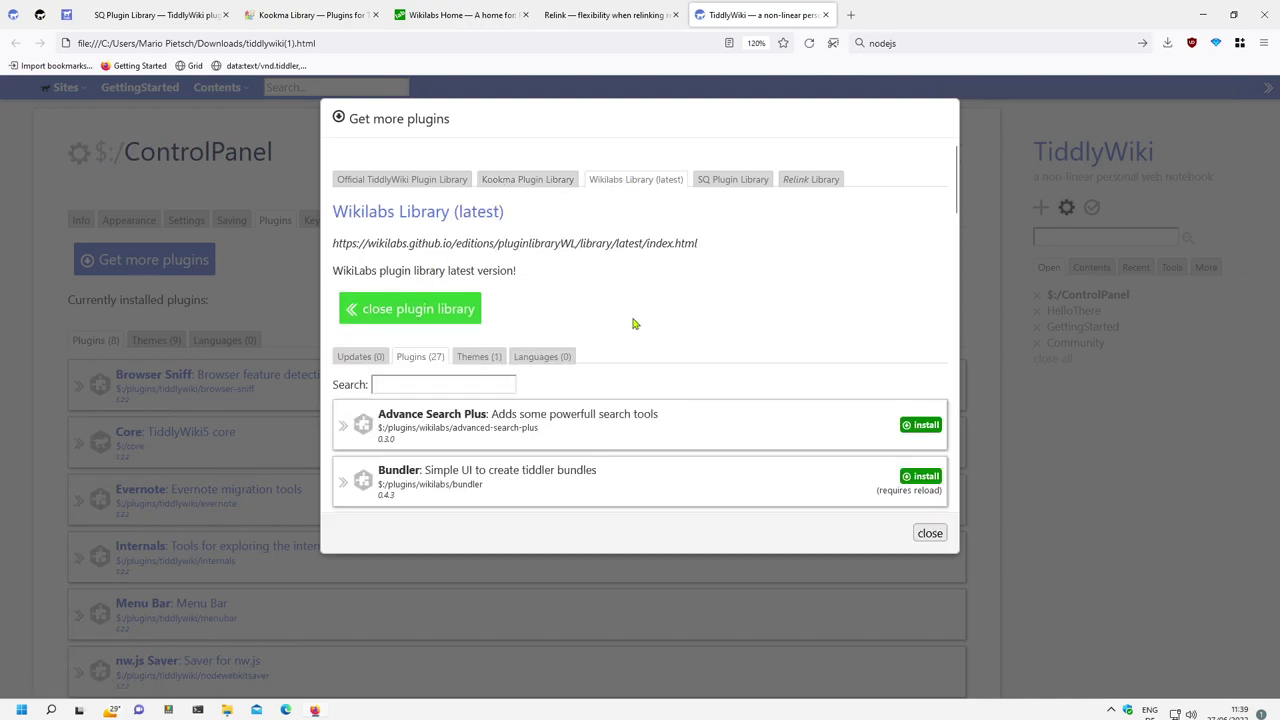
scroll(630, 323, "down", 5)
scroll(476, 311, "down", 3)
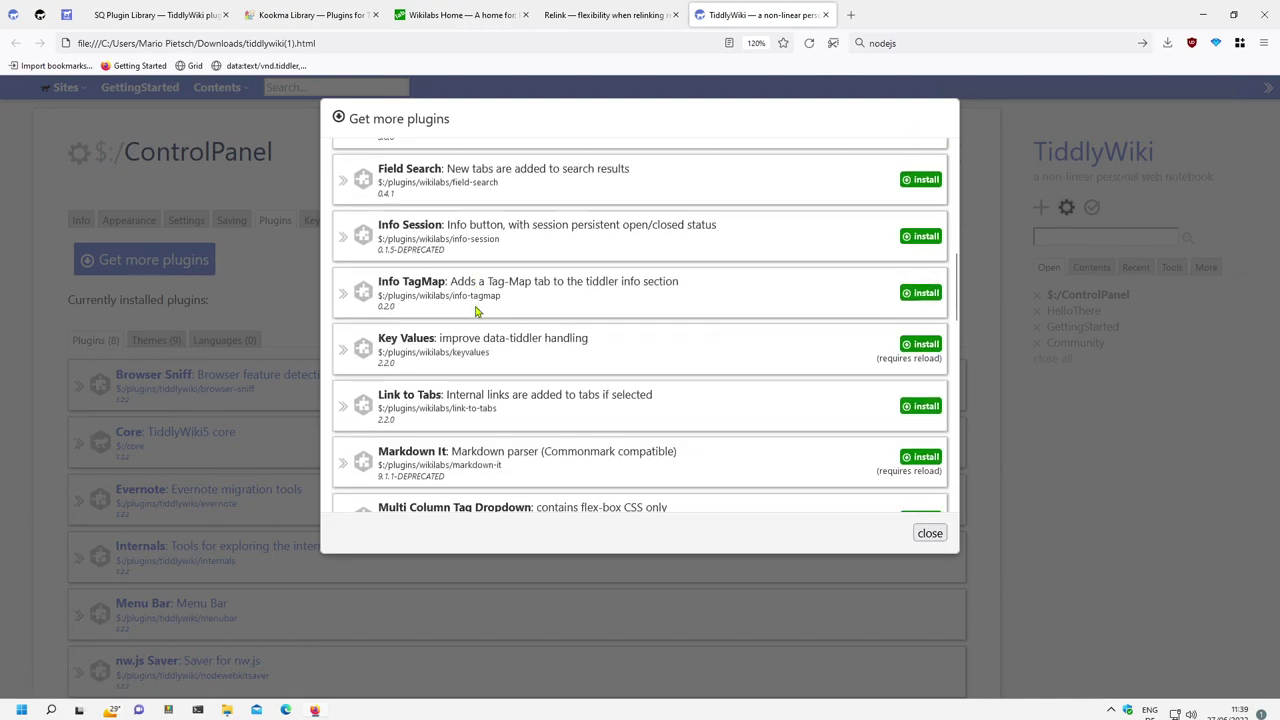
scroll(491, 314, "up", 5)
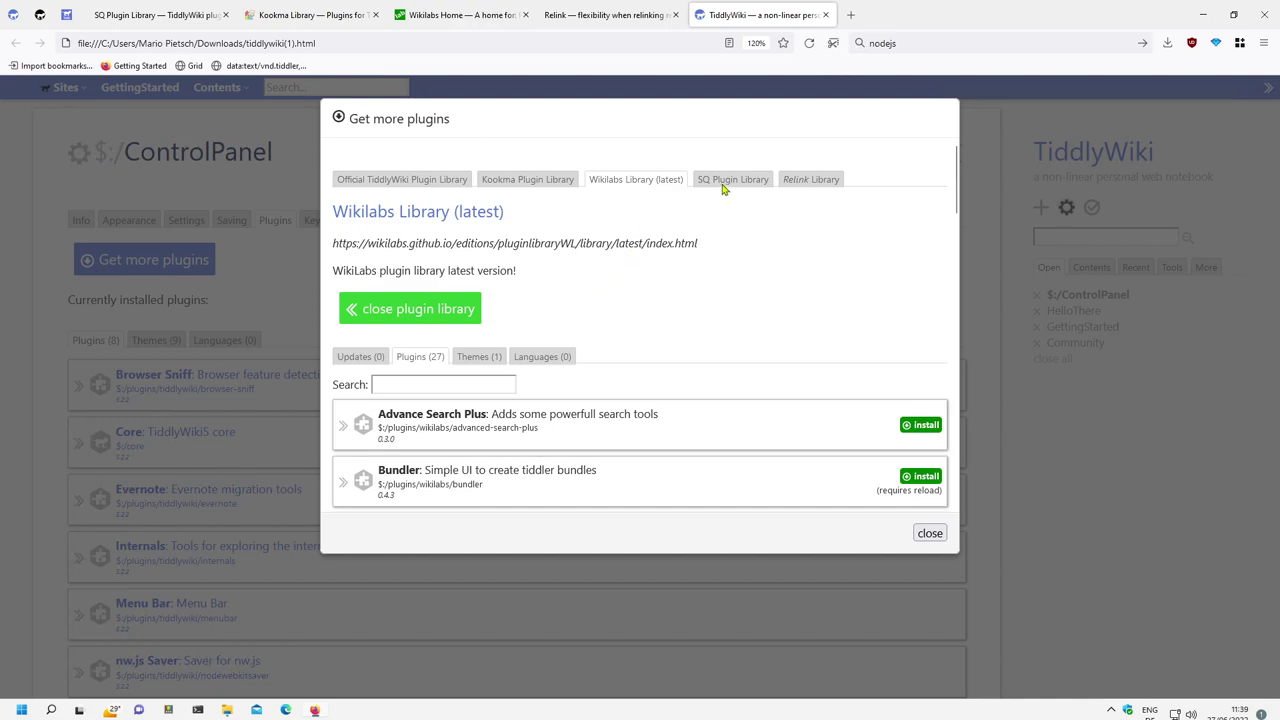
- Open the SQ Plugin Library in the saved wiki to view its plugins
left_click(724, 182)
left_click(452, 334)
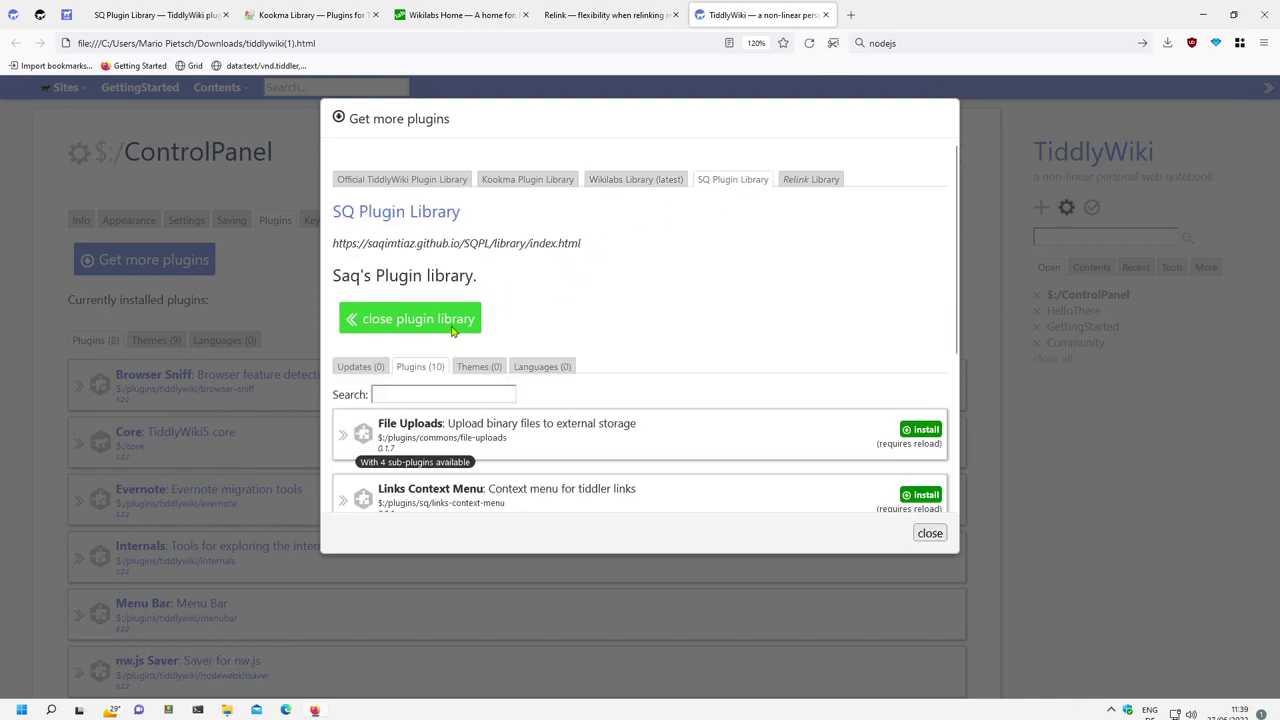
- Look through the plugins offered by the SQ Plugin Library
scroll(565, 410, "down", 1)
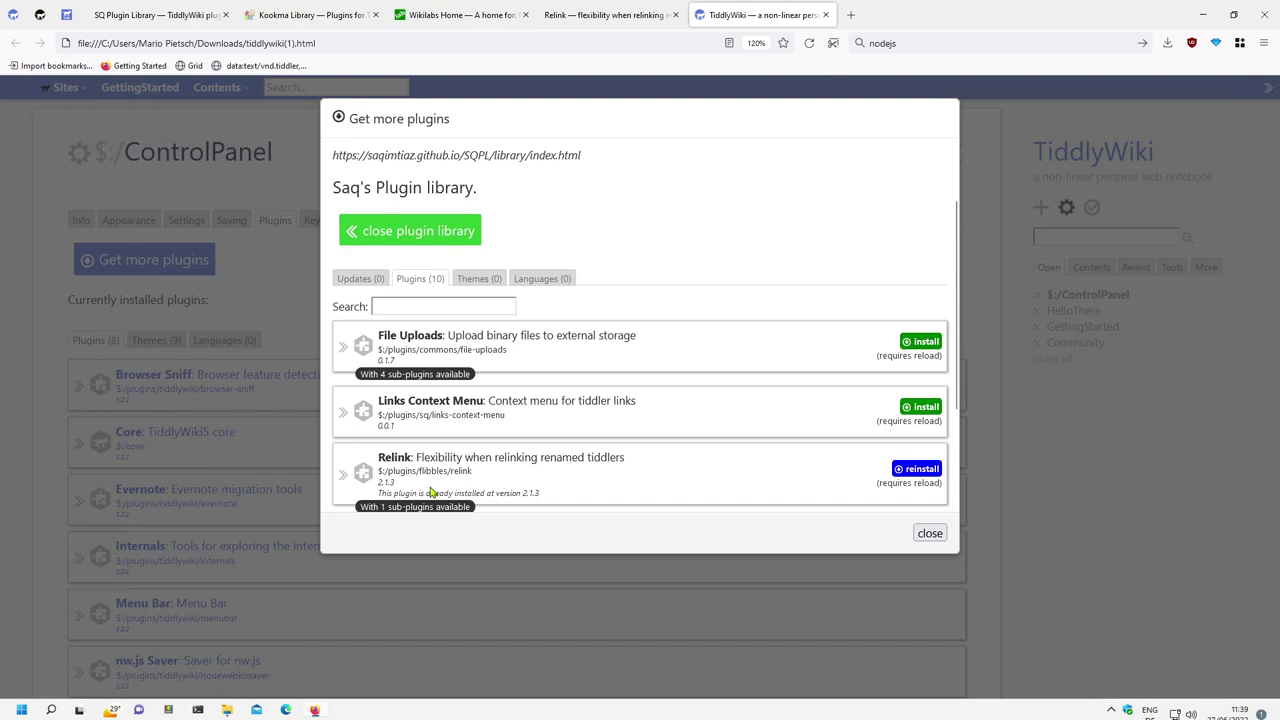
scroll(485, 430, "down", 2)
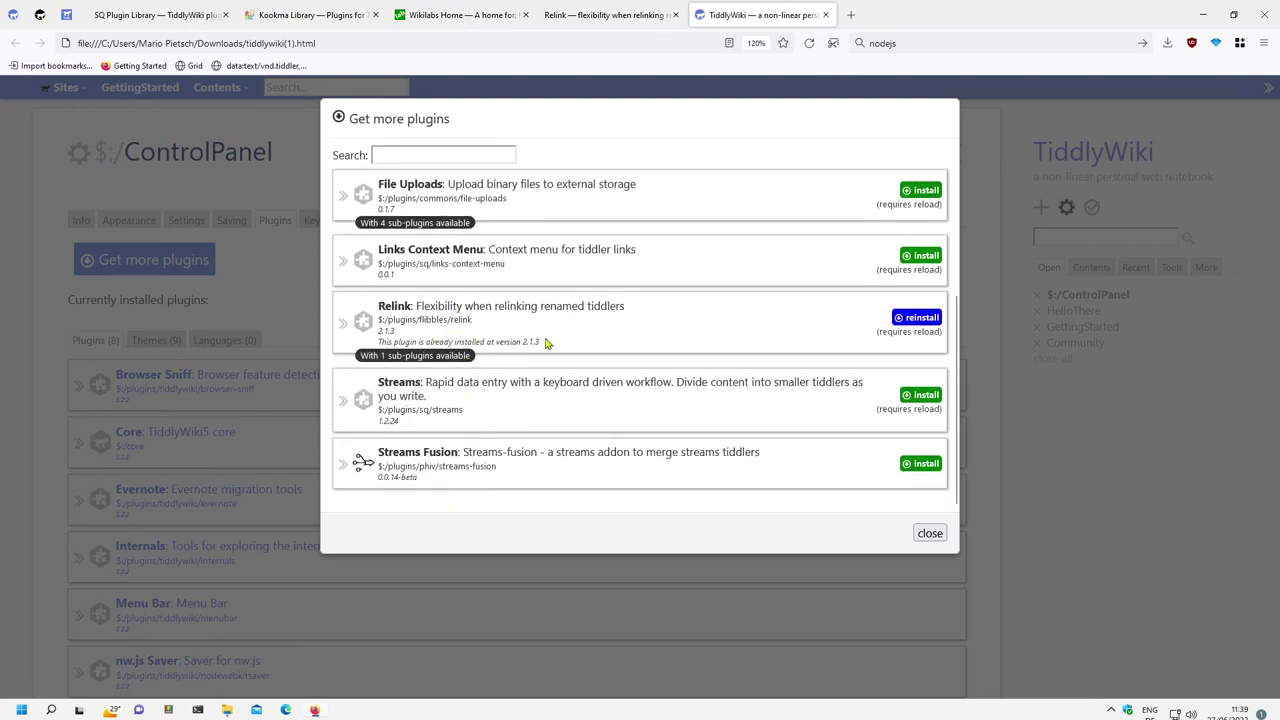
scroll(600, 350, "up", 3)
- Open the Relink Library, examine the Relink plugin's description and sub-plugins, and leave the plugin chooser
left_click(808, 180)
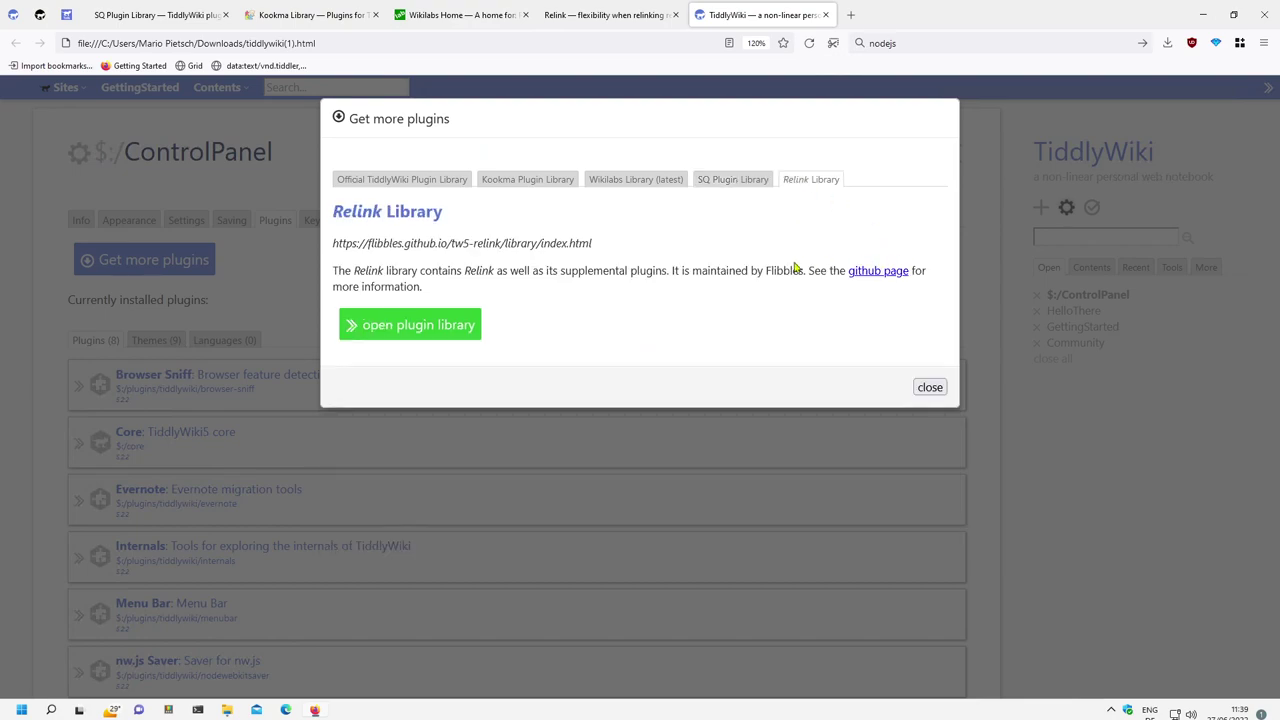
left_click(422, 337)
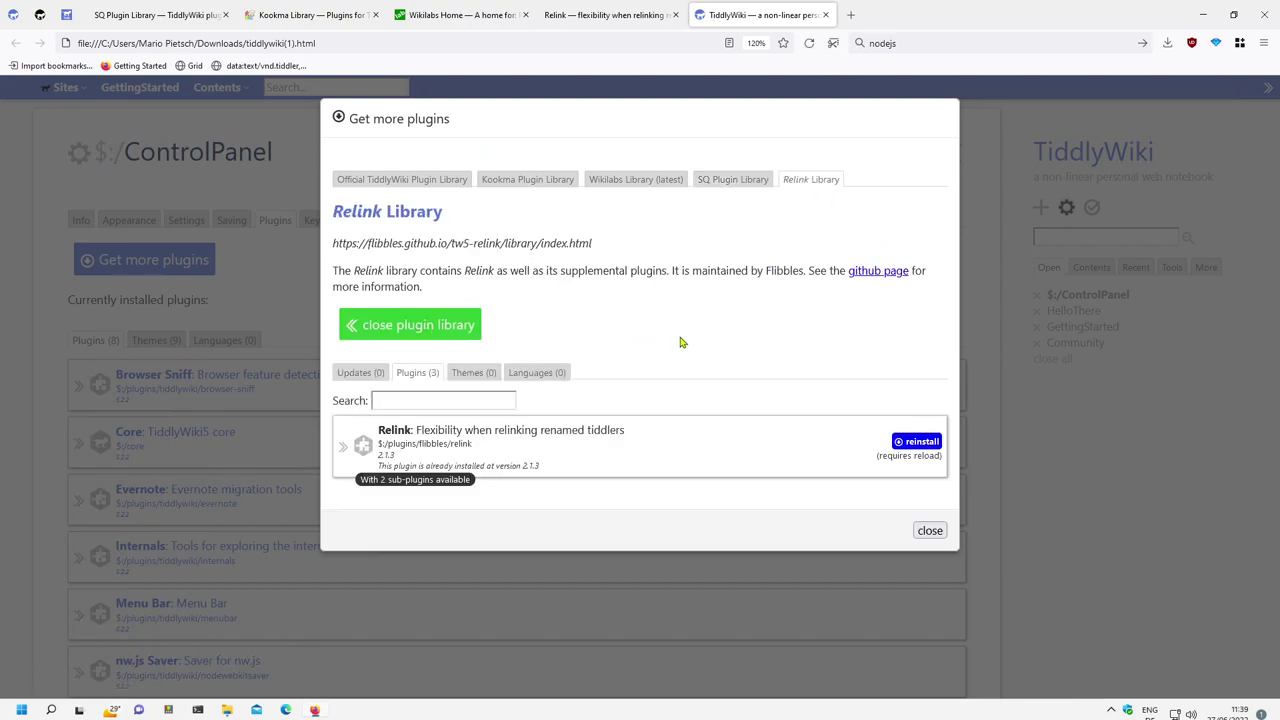
left_click(445, 481)
scroll(600, 415, "down", 3)
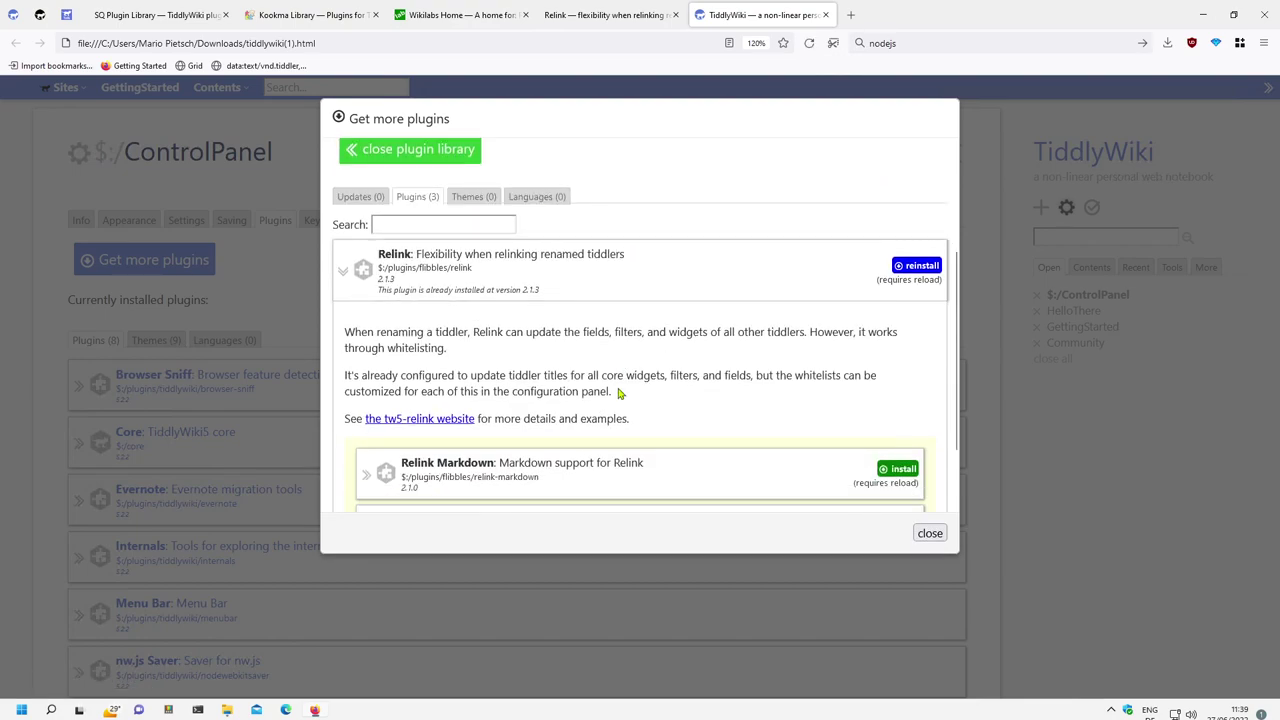
scroll(618, 393, "down", 2)
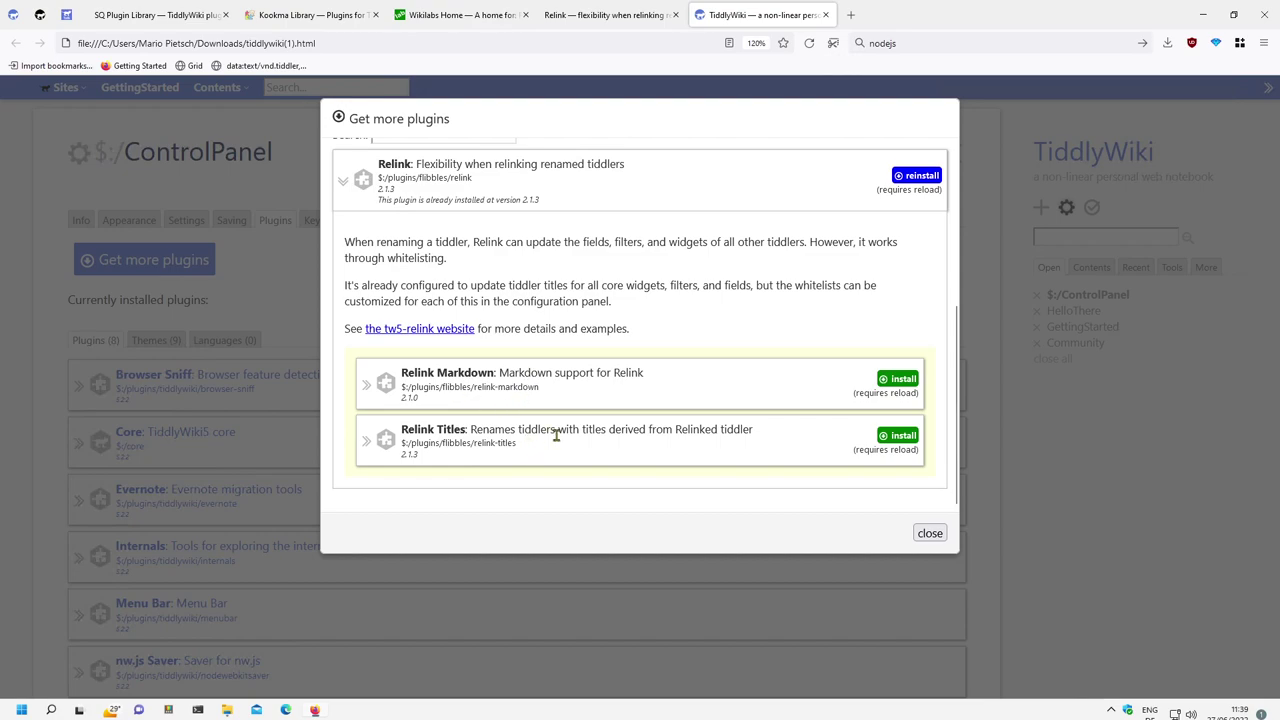
scroll(558, 435, "up", 5)
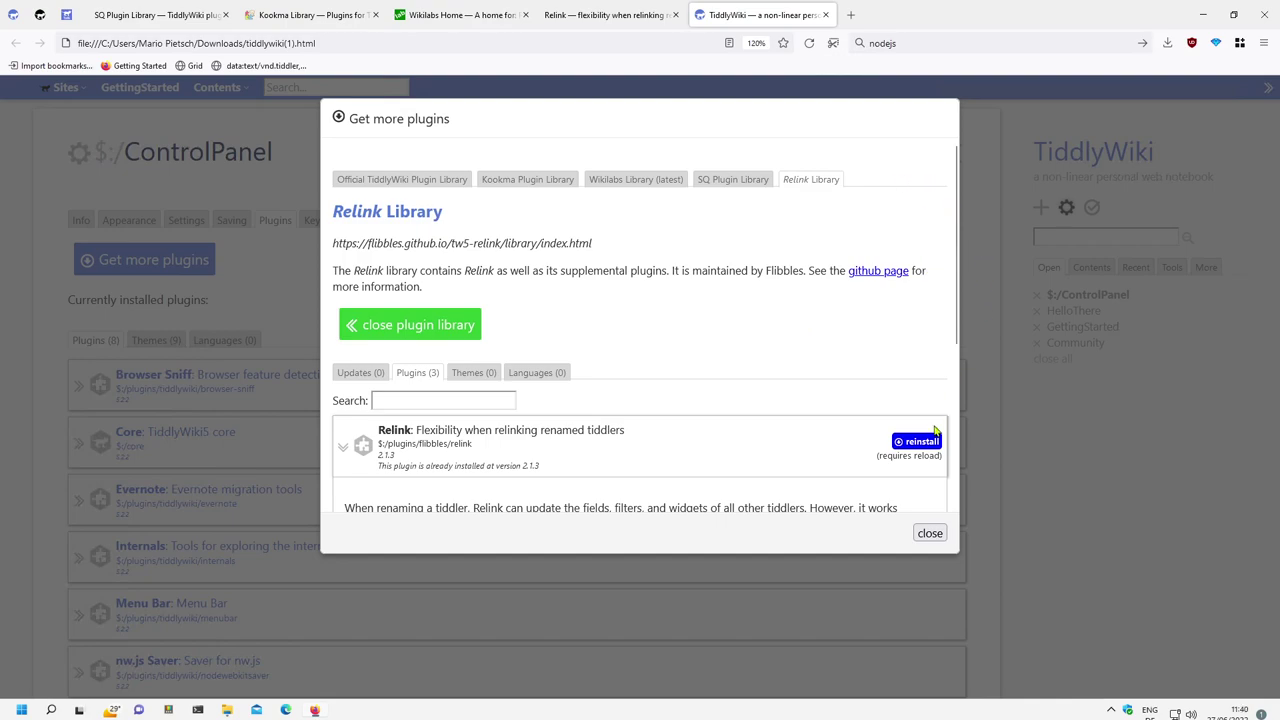
left_click(929, 533)
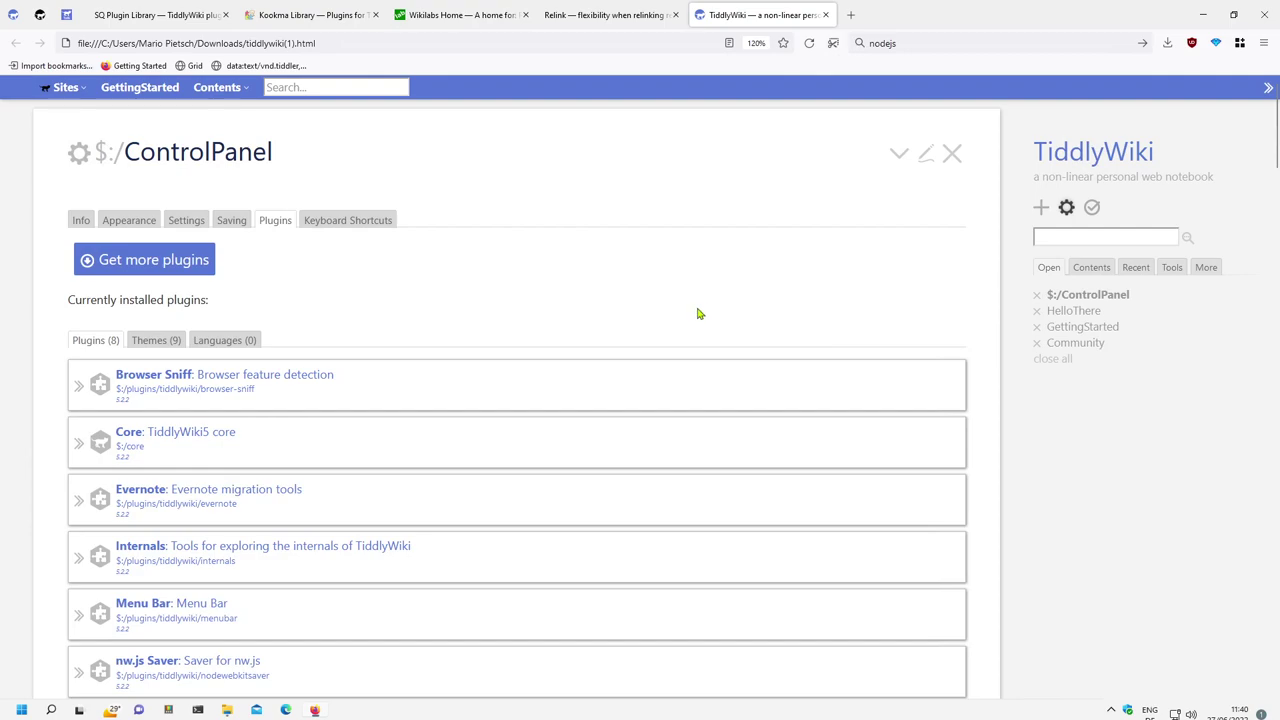
- Find $:/config/KookmaPluginLibrary among the wiki's system tiddlers and open it
left_click(1208, 267)
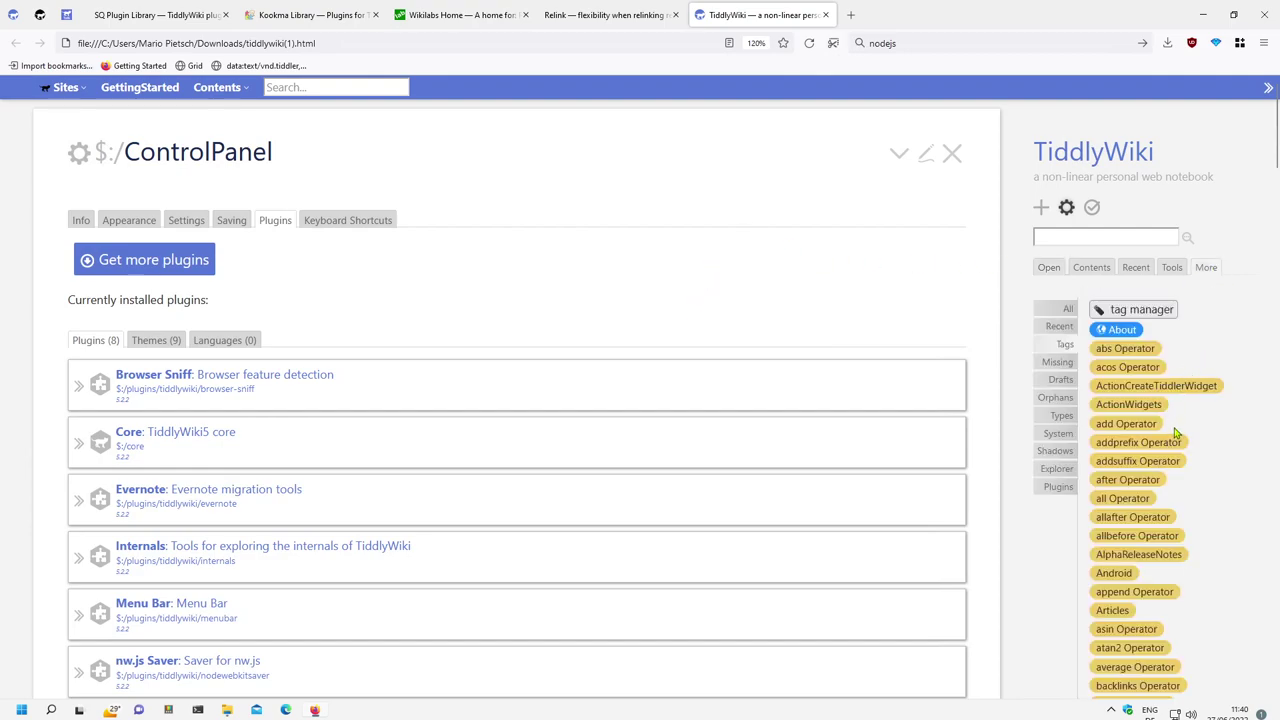
left_click(1058, 433)
scroll(1192, 476, "down", 10)
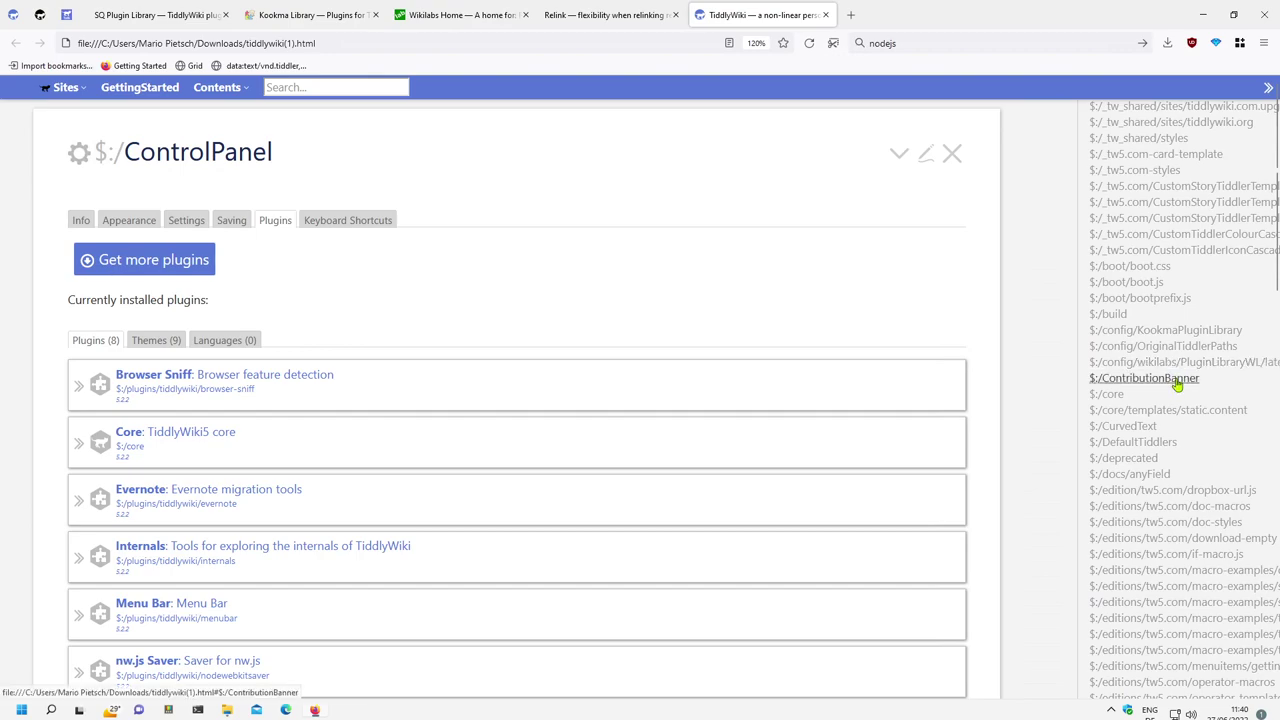
scroll(1177, 386, "down", 6)
scroll(1177, 389, "down", 4)
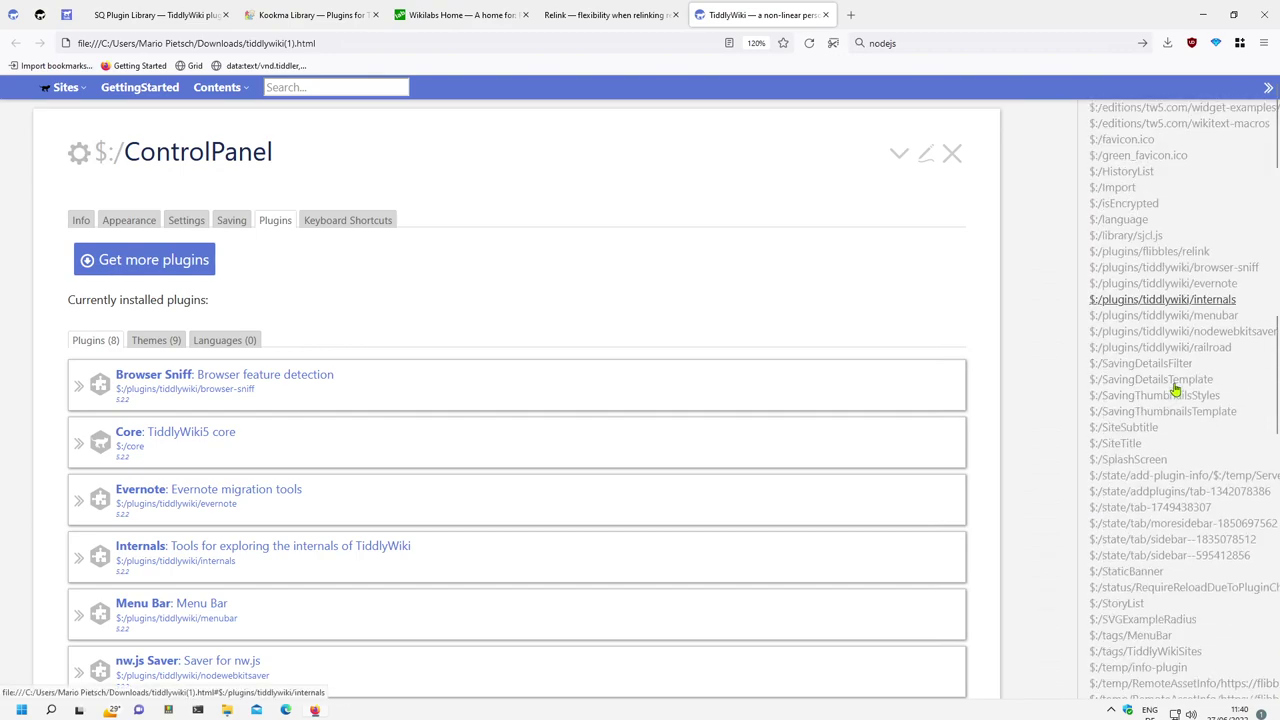
scroll(1170, 390, "up", 8)
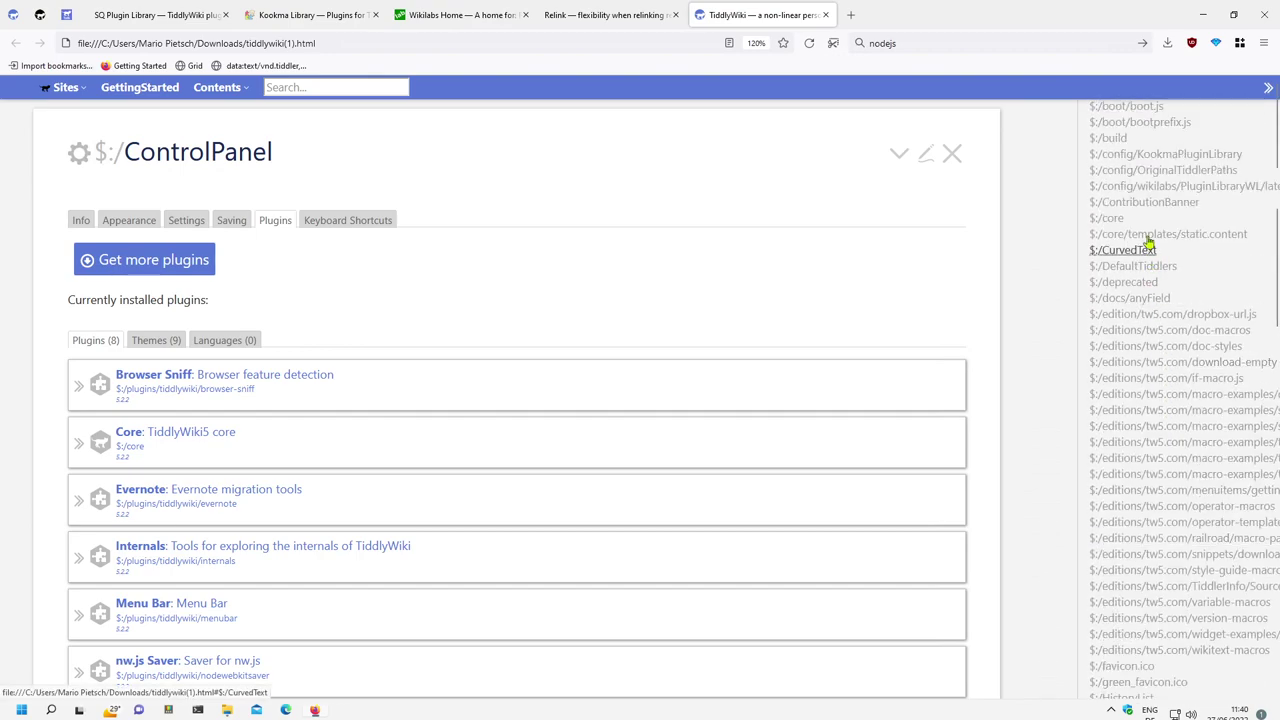
left_click(1150, 155)
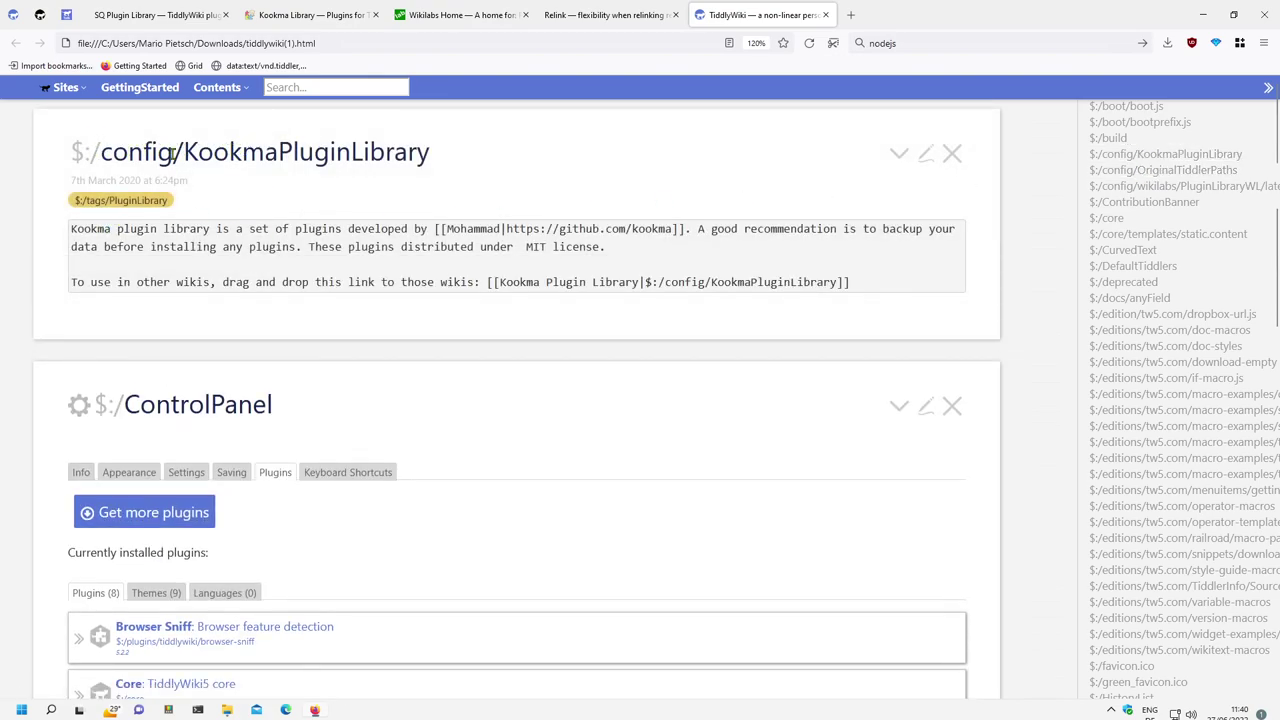
- Show the tiddlers tagged $:/tags/PluginLibrary and store the tag as a bookmark on the browser's bookmarks toolbar
left_click_drag(90, 152, 386, 152)
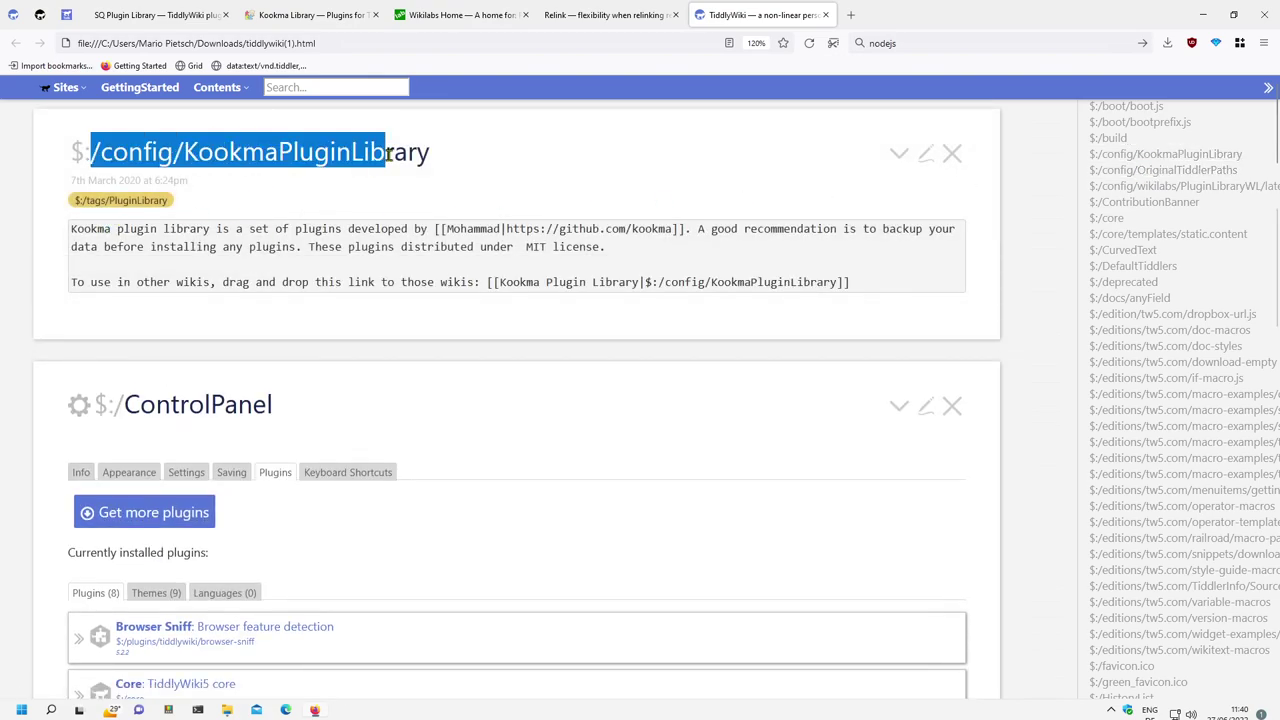
left_click(137, 203)
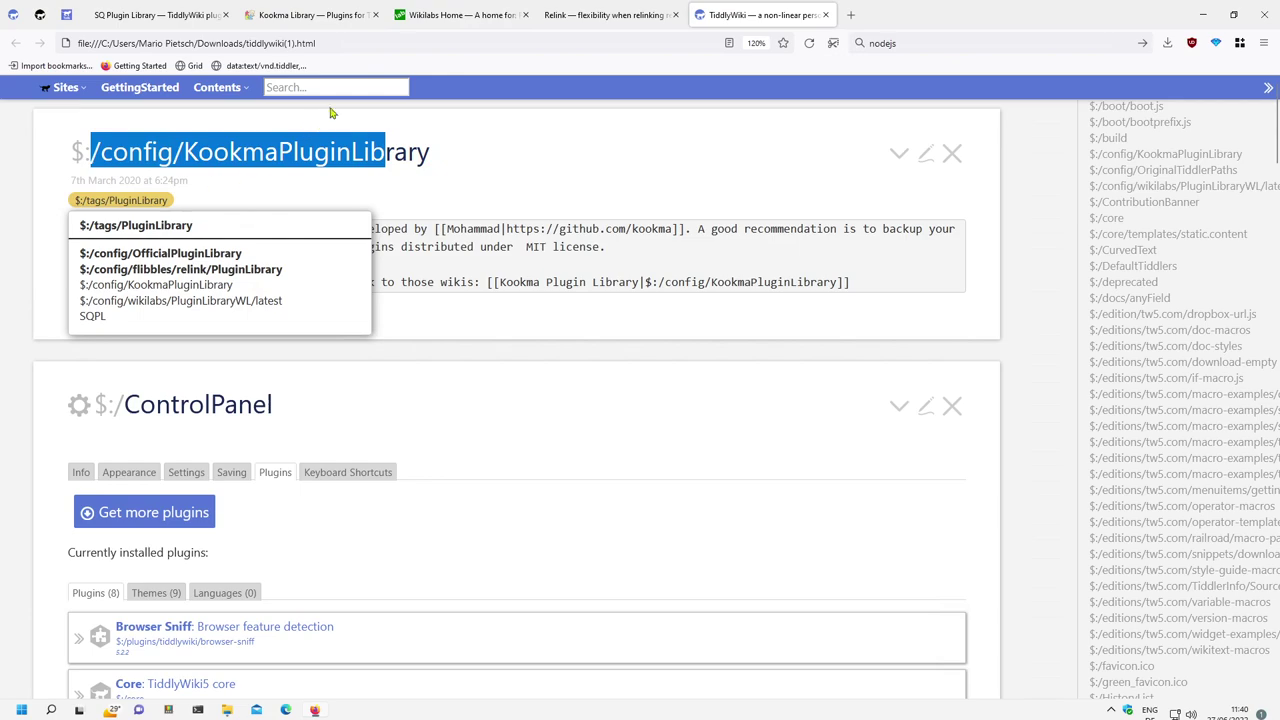
right_click(339, 64)
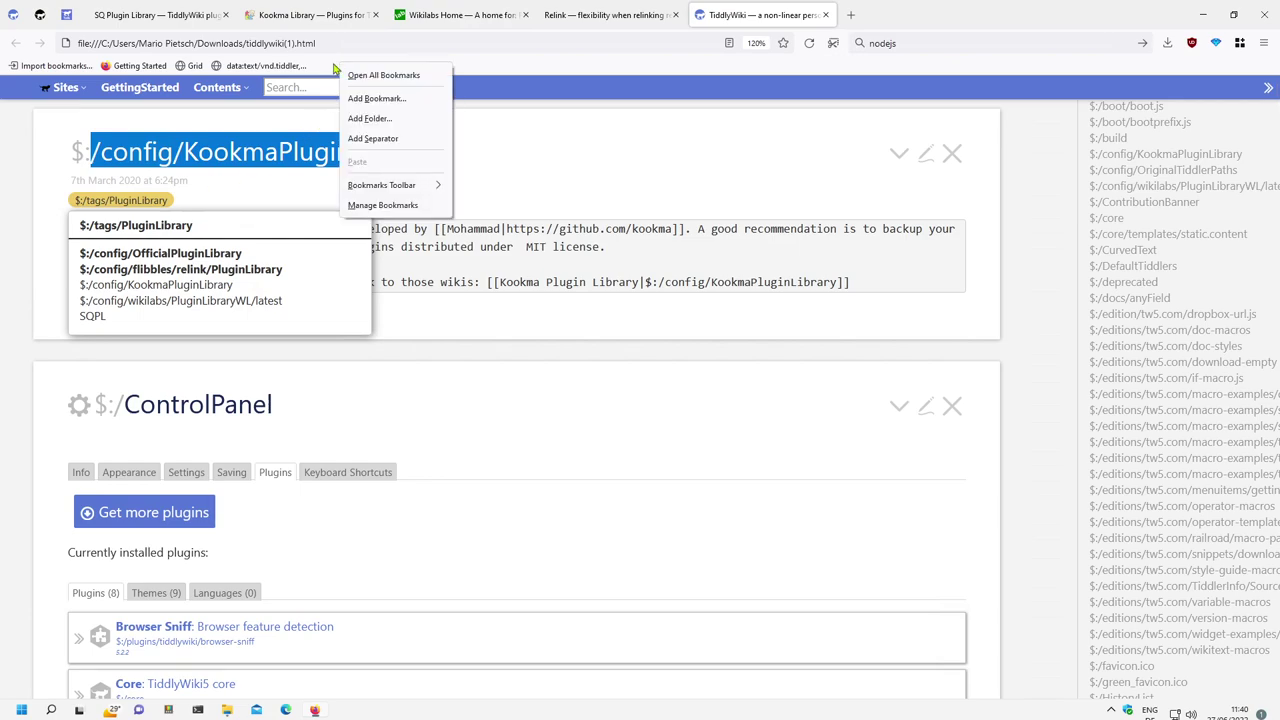
left_click_drag(160, 200, 390, 66)
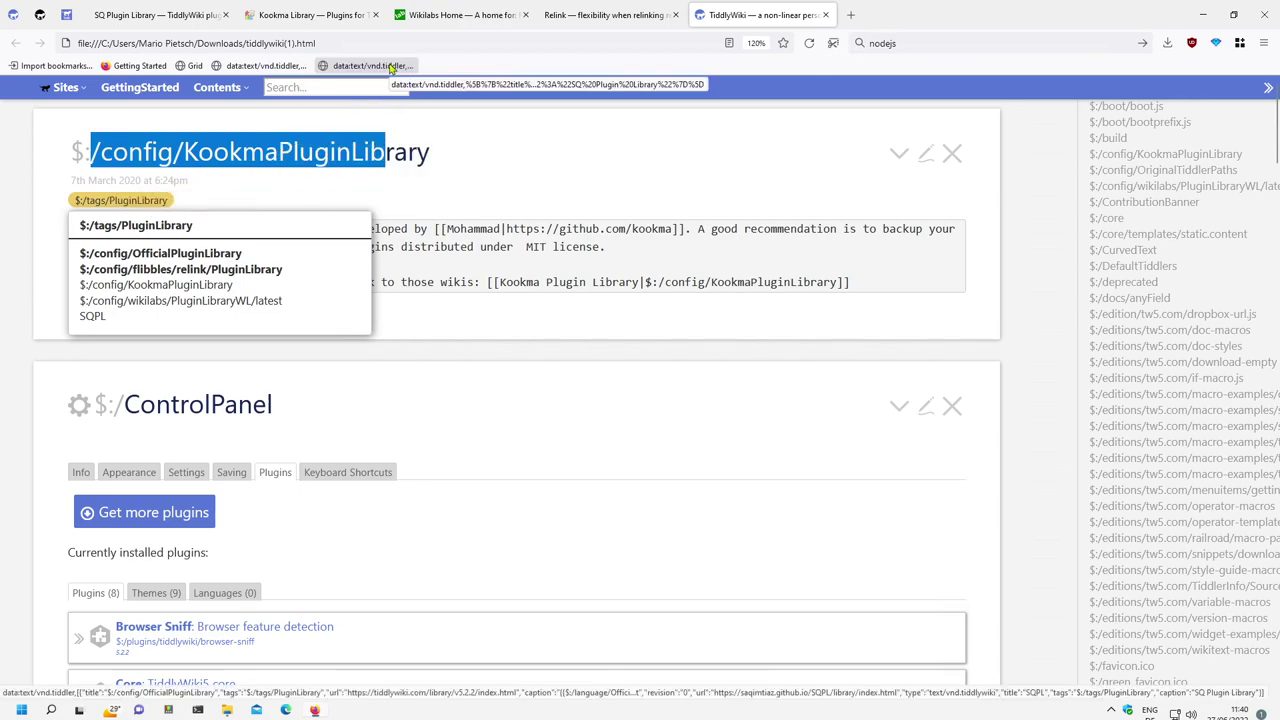
- Rename the newly added tag bookmark to TW-Libraries
right_click(390, 66)
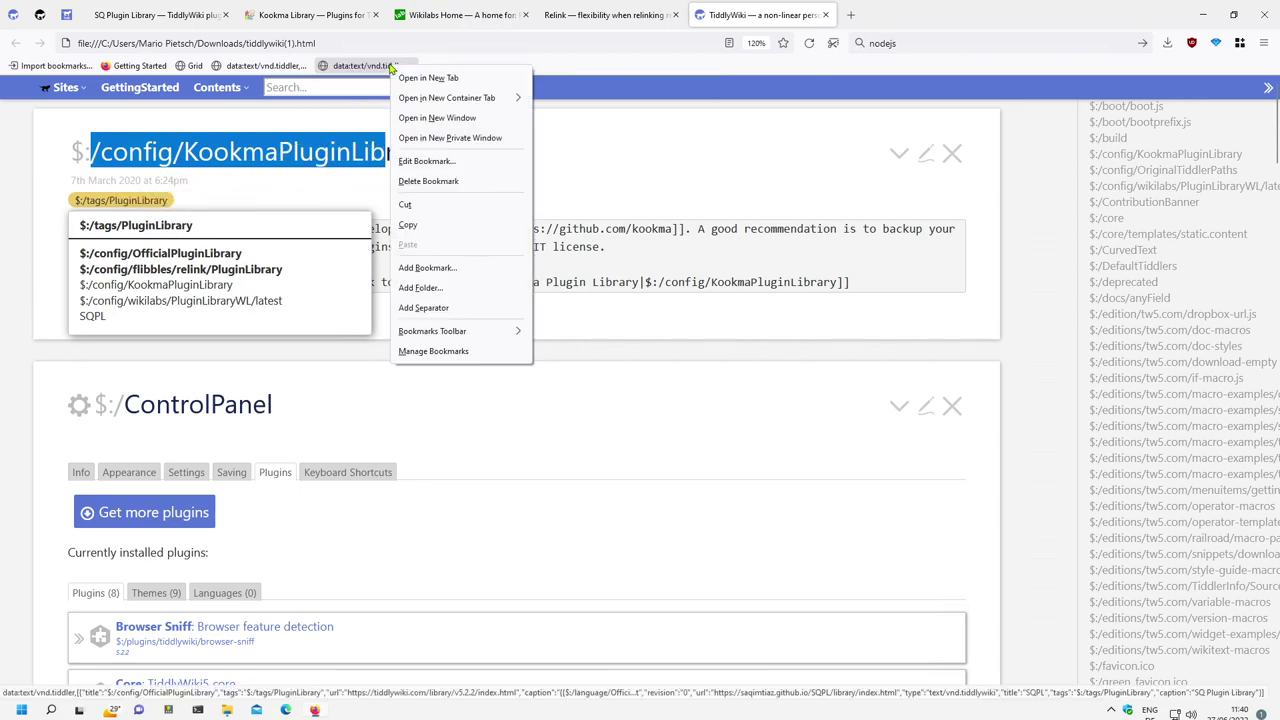
left_click(428, 161)
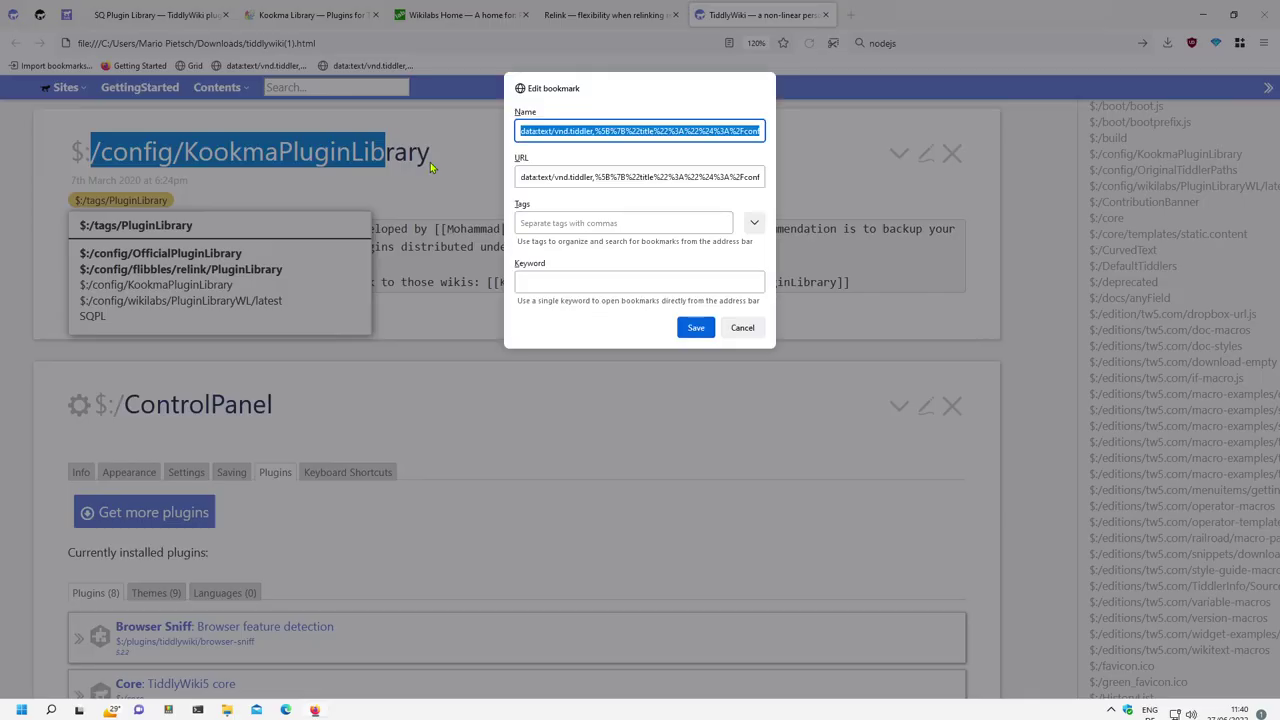
type("TW-Libra")
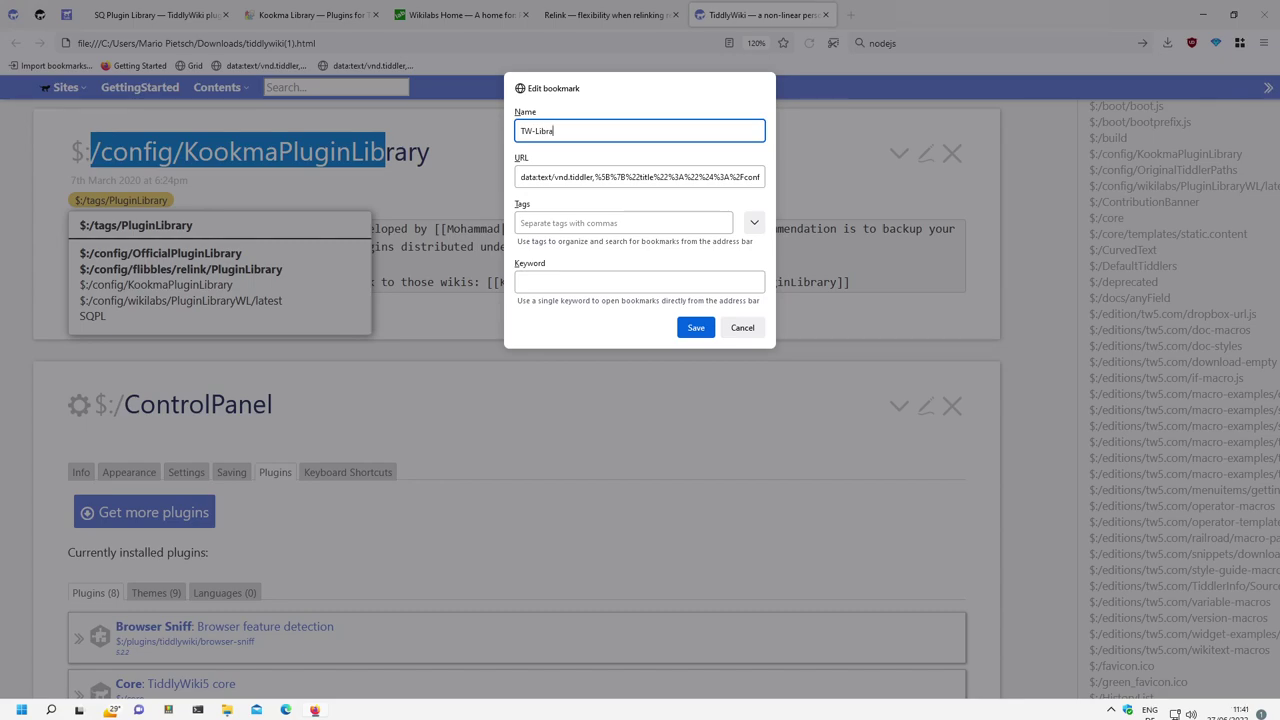
type("ries")
key("Return")
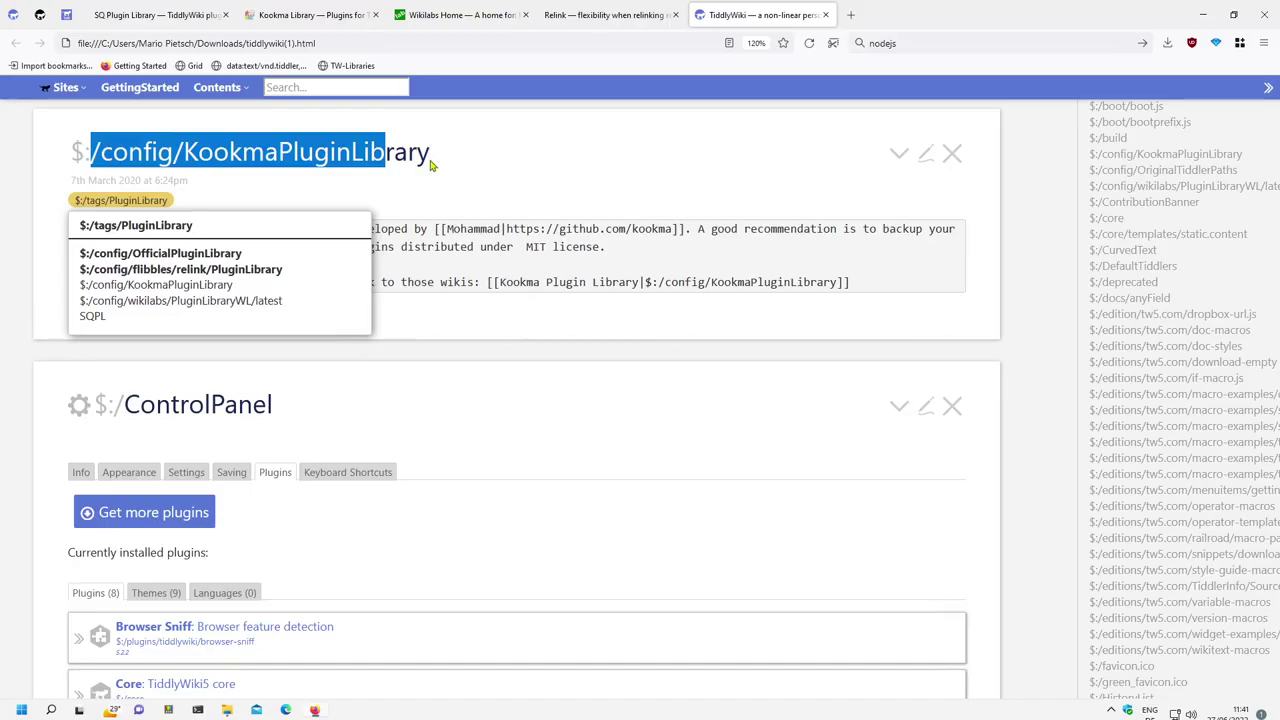
- Reload the tiddlywiki.com wiki and import all plugin library tiddlers into it from the TW-Libraries bookmark
left_click(67, 16)
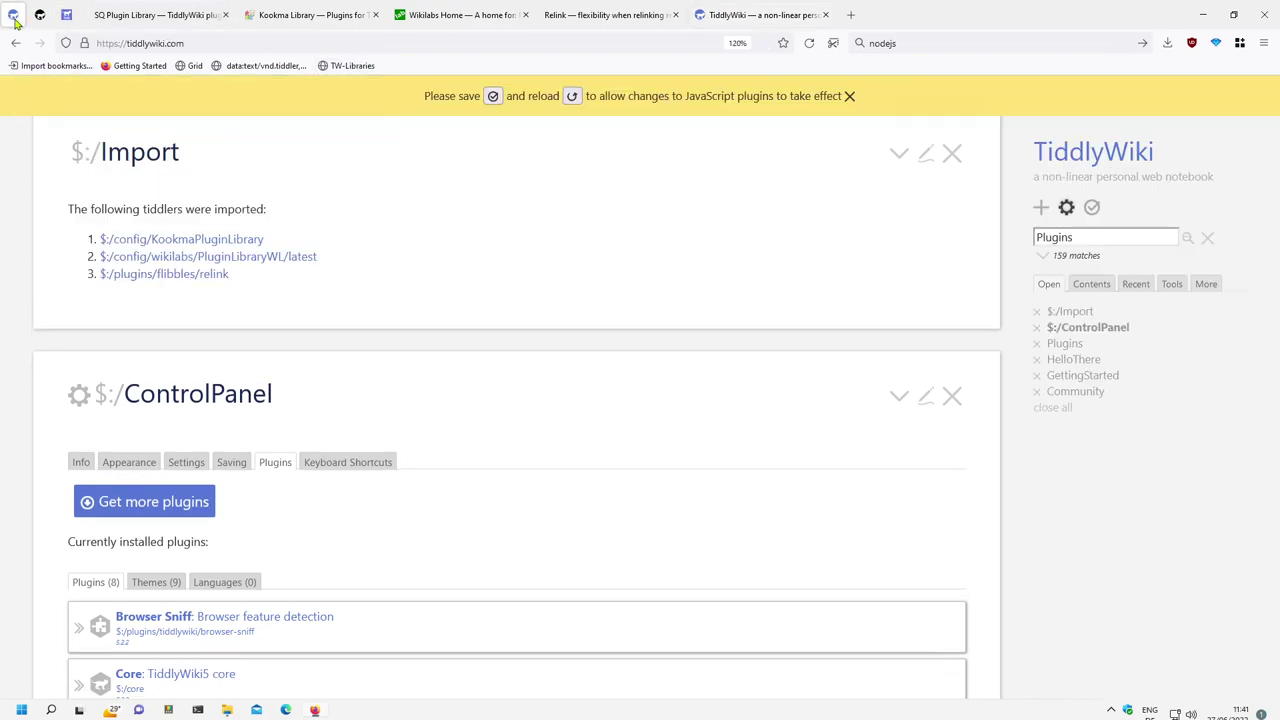
left_click(812, 45)
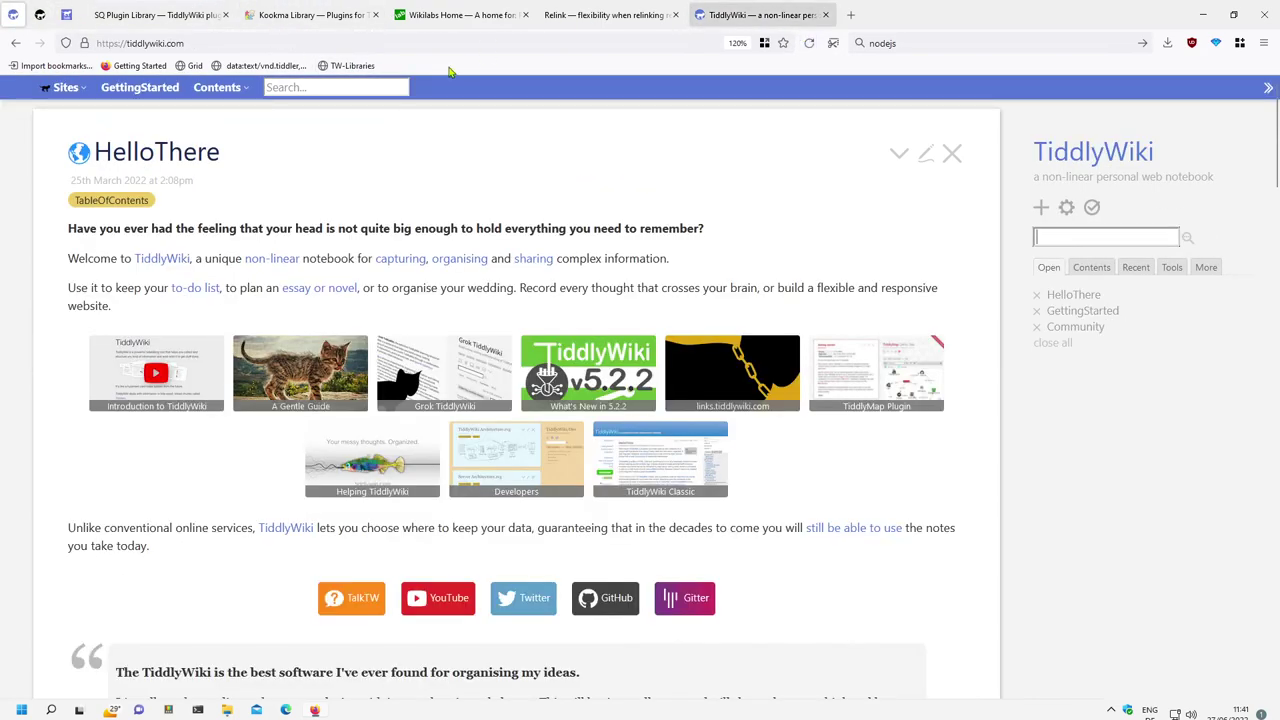
left_click_drag(345, 65, 666, 420)
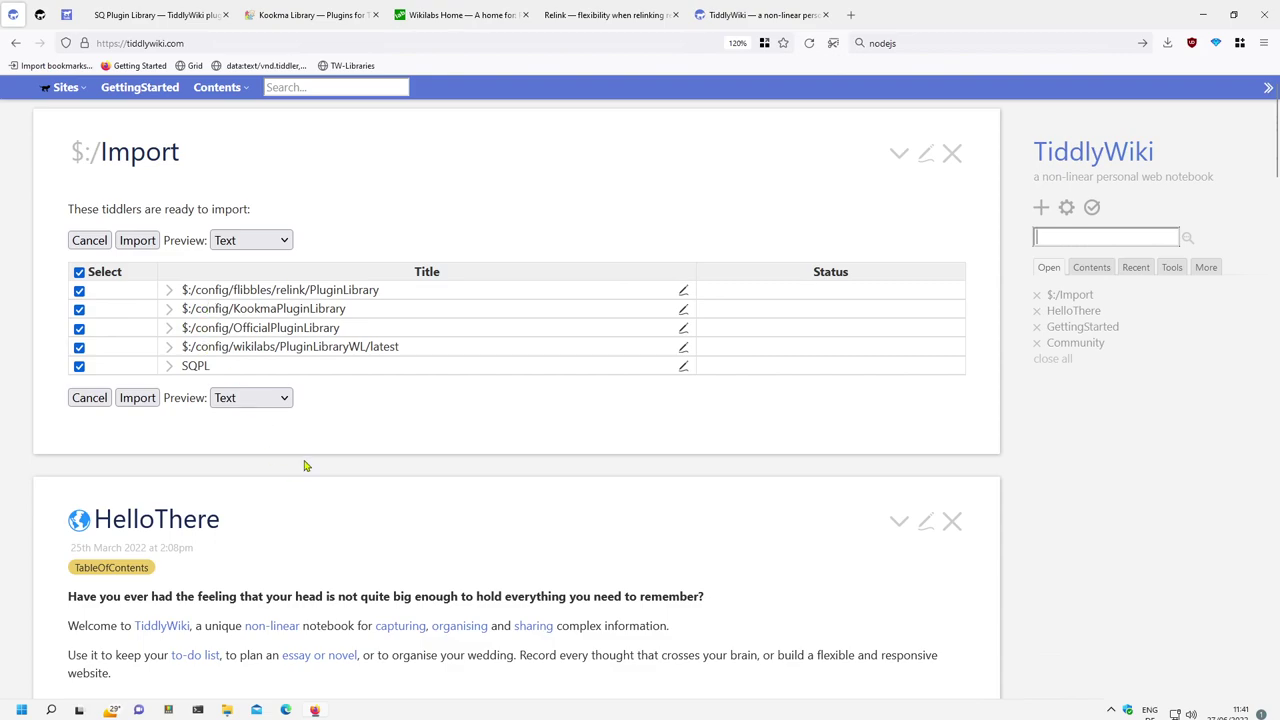
left_click(137, 398)
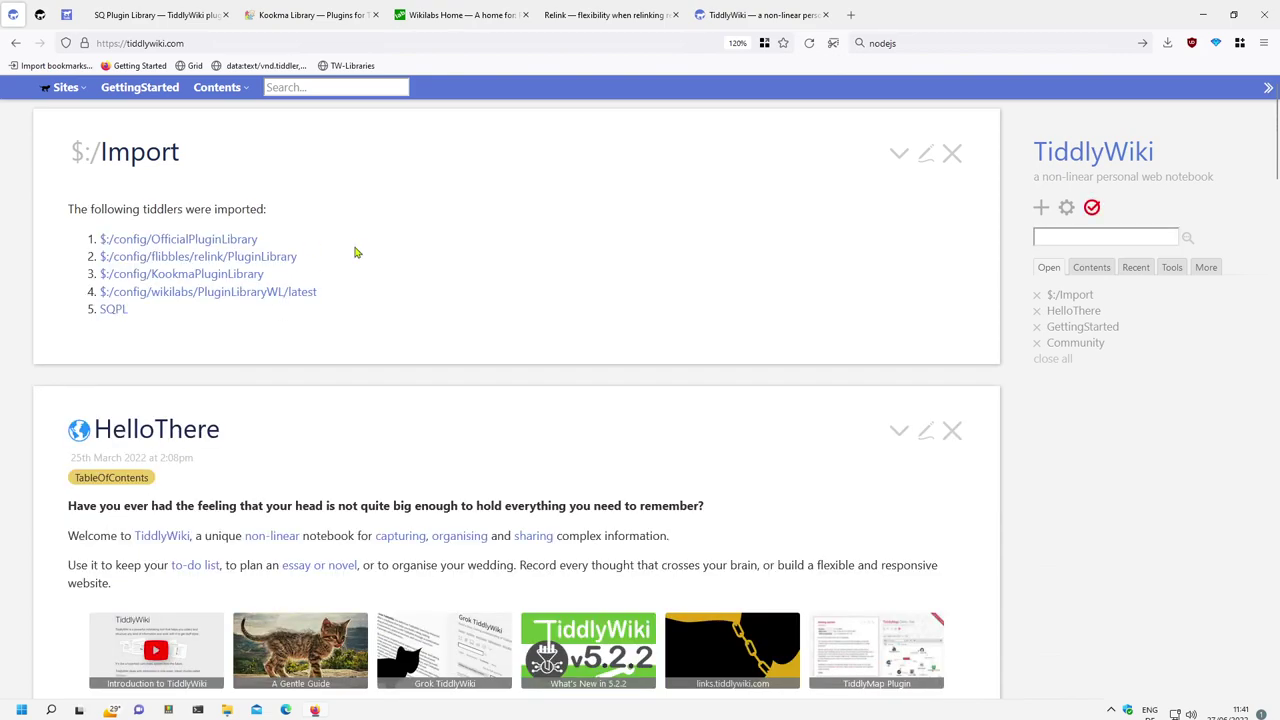
- Check the imported library entries in the control panel's plugin chooser and view the list of installed plugins
left_click(1066, 207)
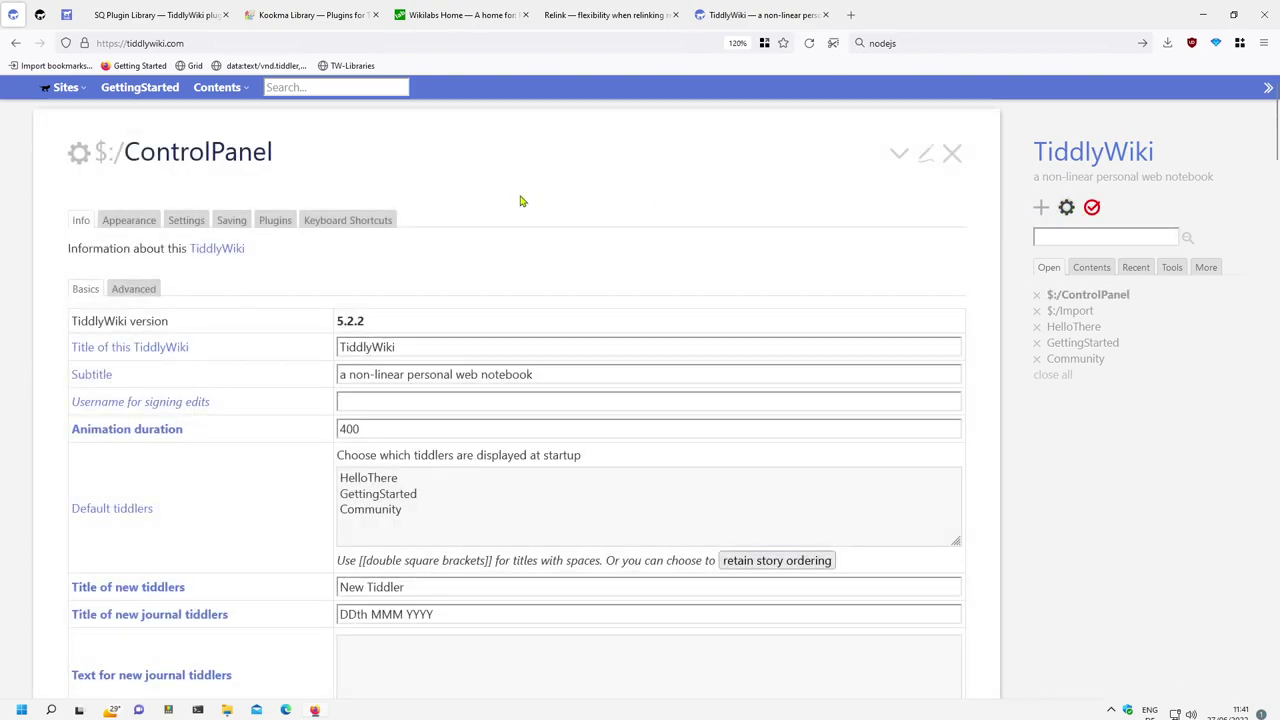
left_click(276, 224)
left_click(172, 260)
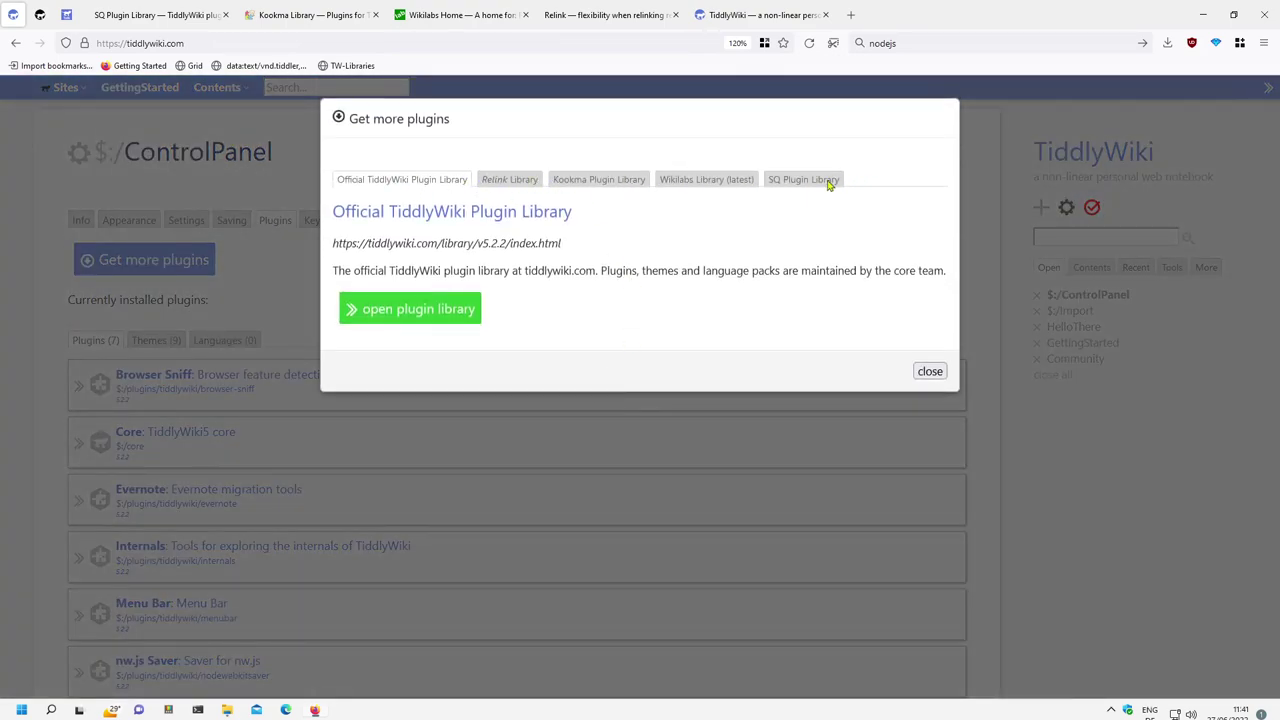
left_click(932, 373)
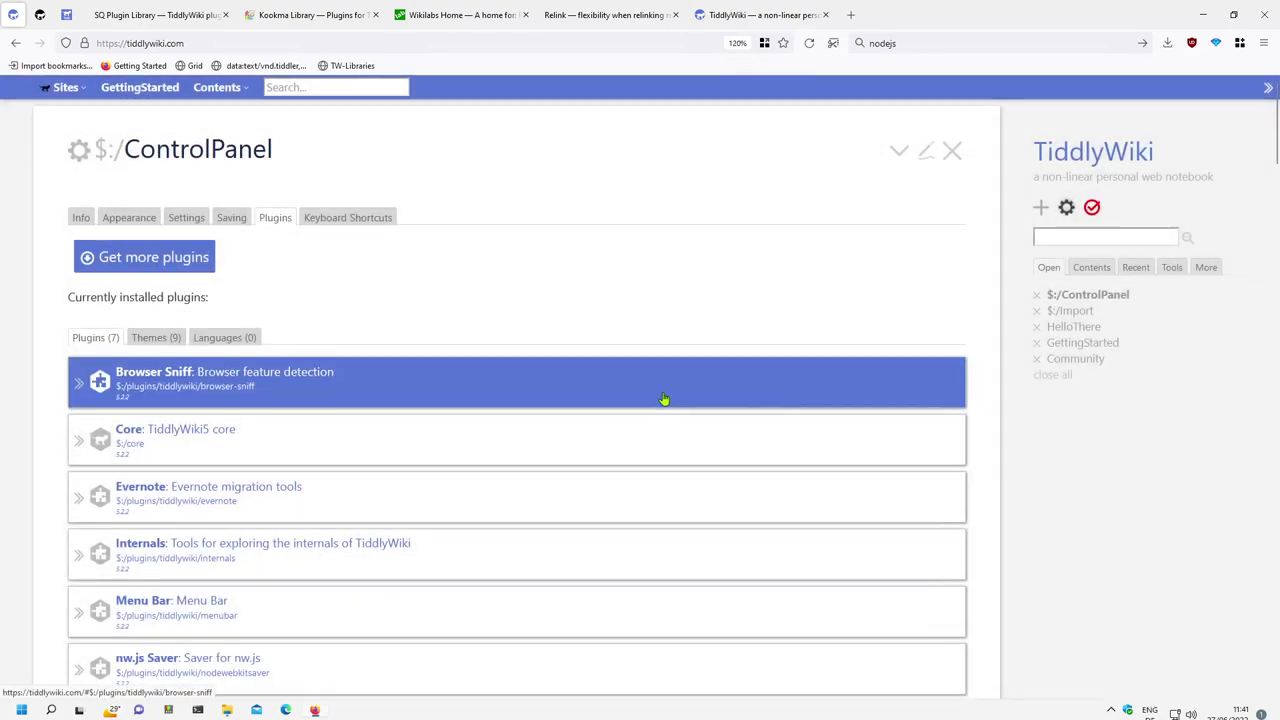
scroll(323, 240, "down", 3)
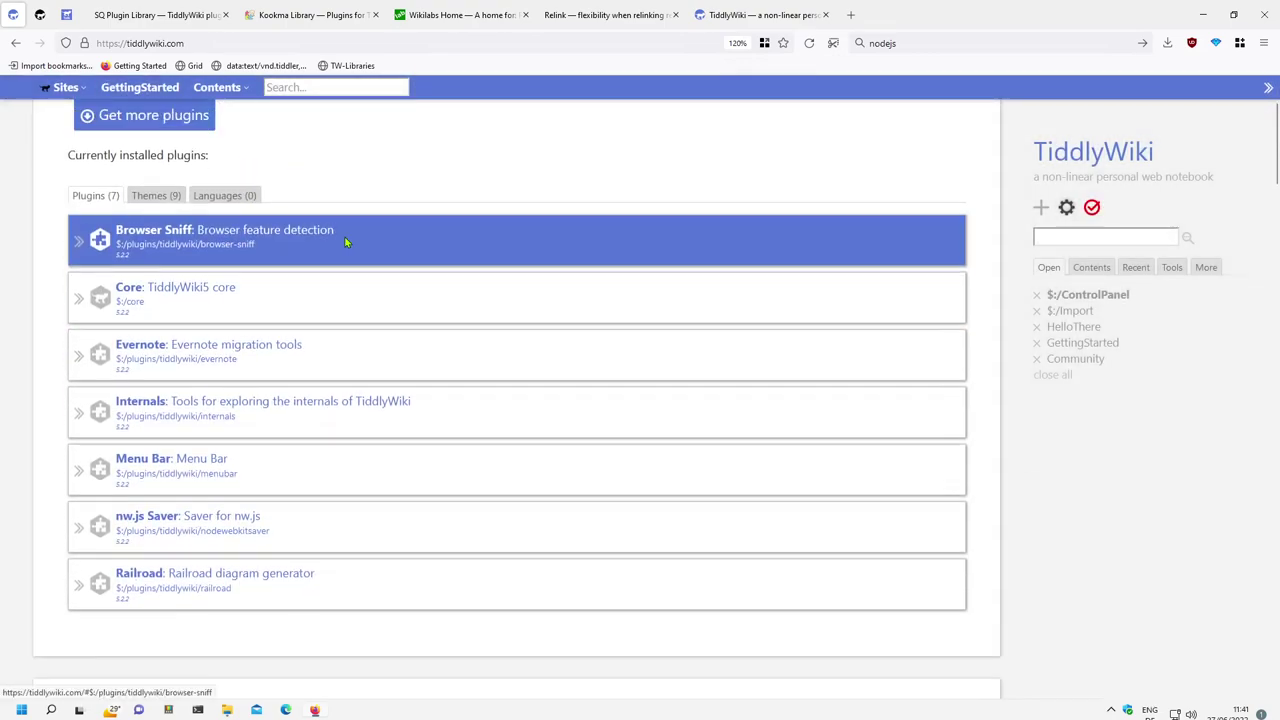
scroll(345, 241, "up", 3)
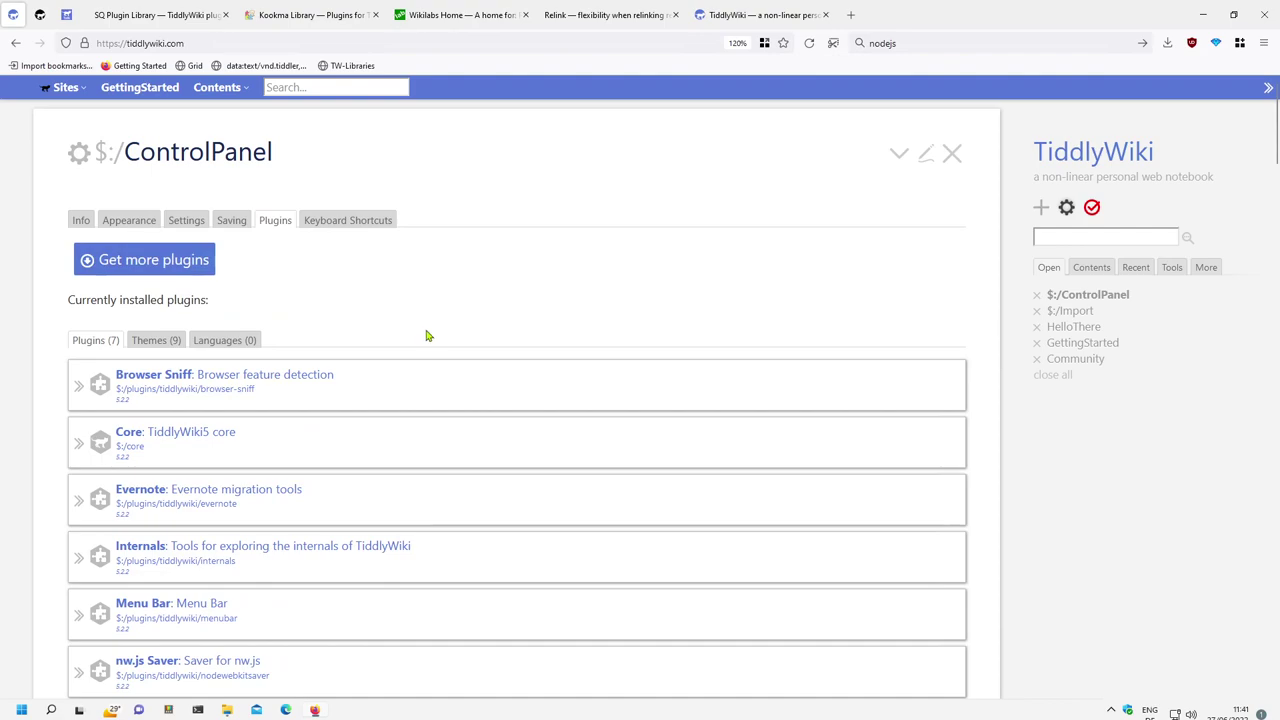
- Revisit the SQ Plugin Library, Kookma Library and Wikilabs Home sites and view the Wikilabs plugin details
left_click(188, 20)
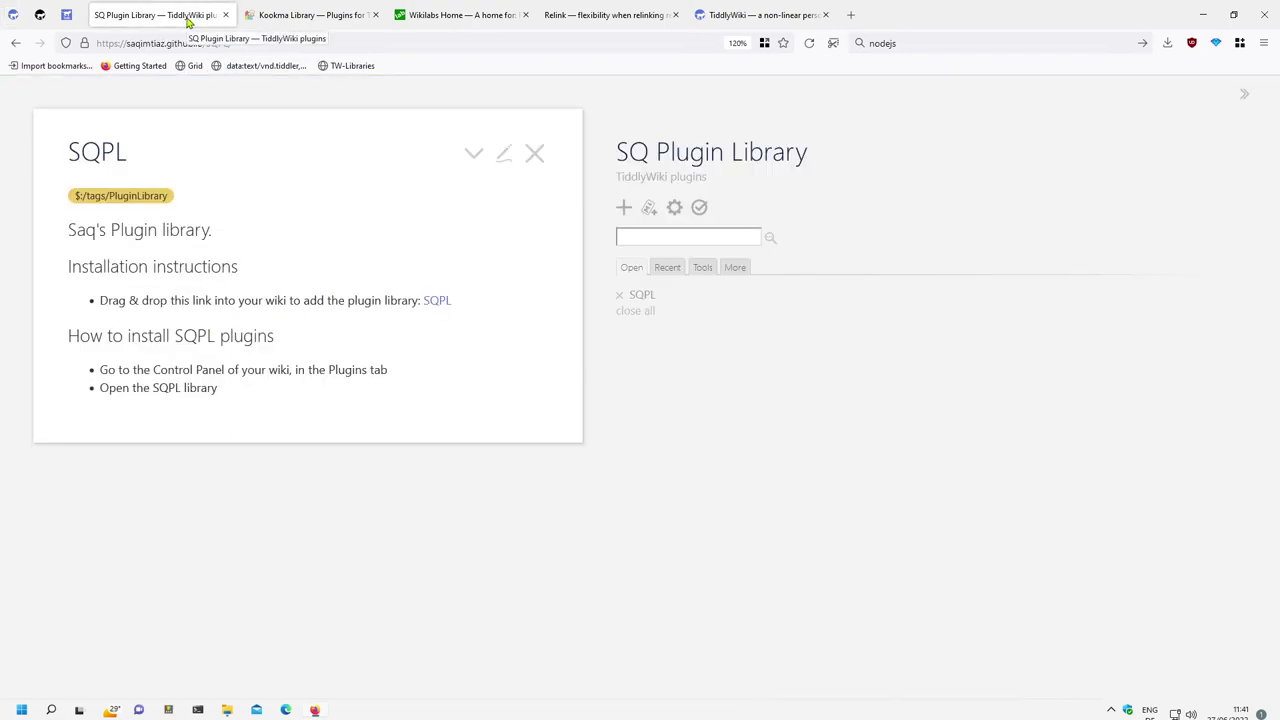
left_click_drag(66, 237, 148, 236)
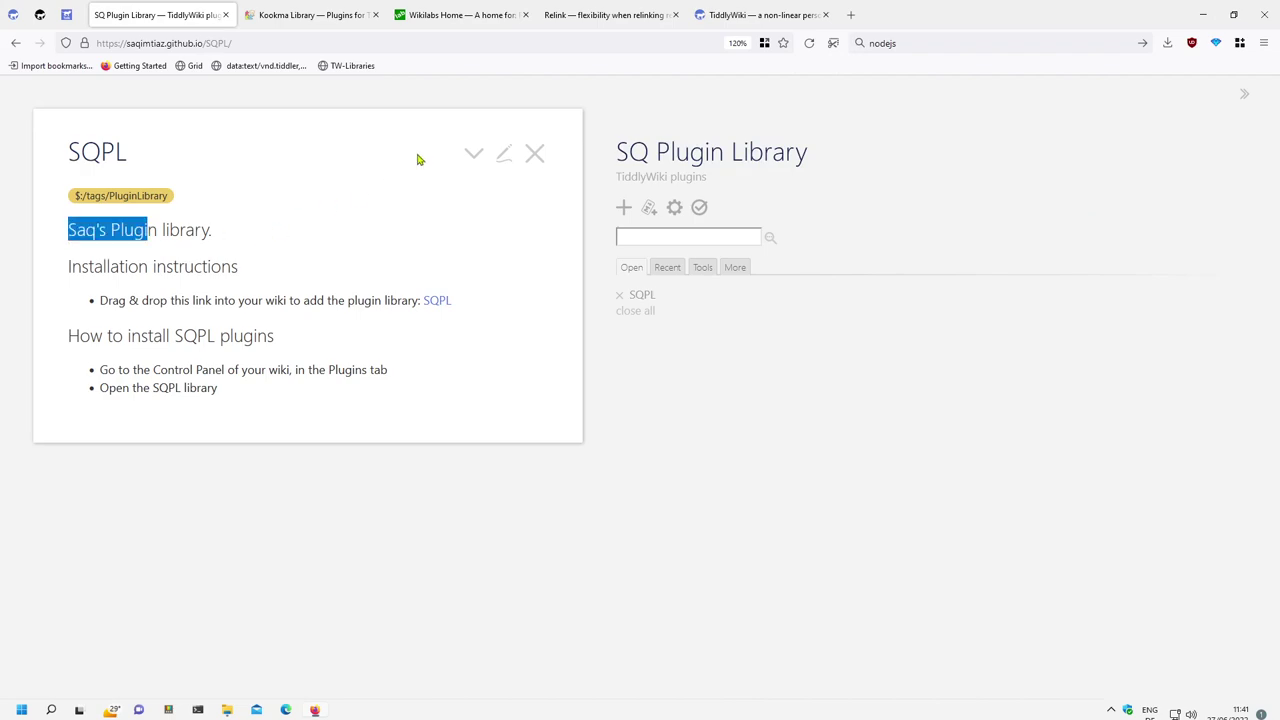
left_click(322, 16)
left_click_drag(58, 168, 98, 152)
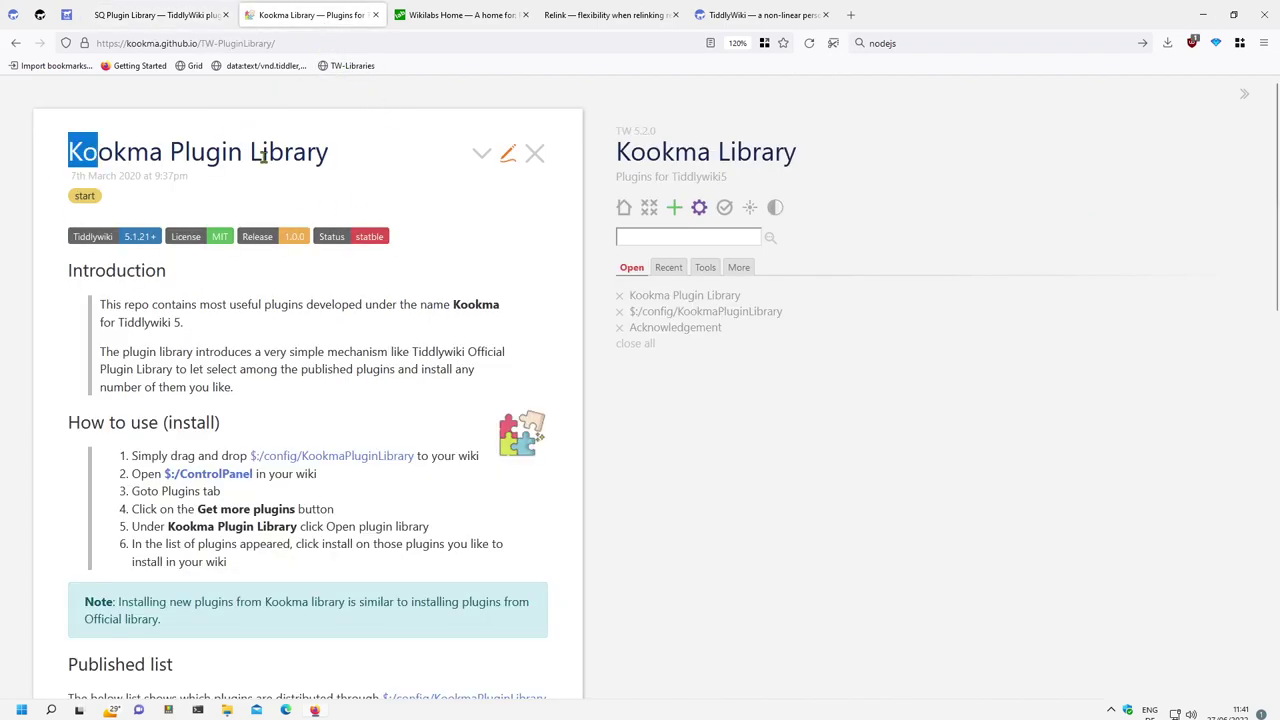
left_click_drag(263, 160, 259, 158)
left_click(445, 28)
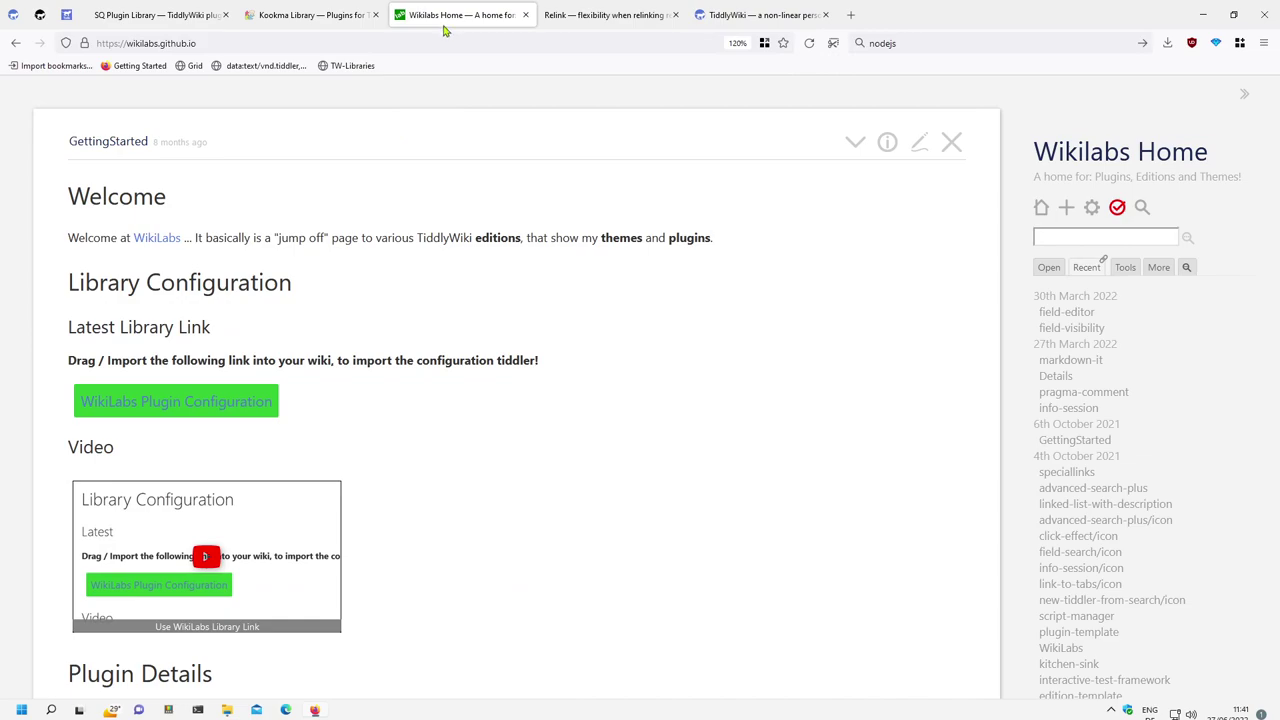
scroll(497, 290, "down", 5)
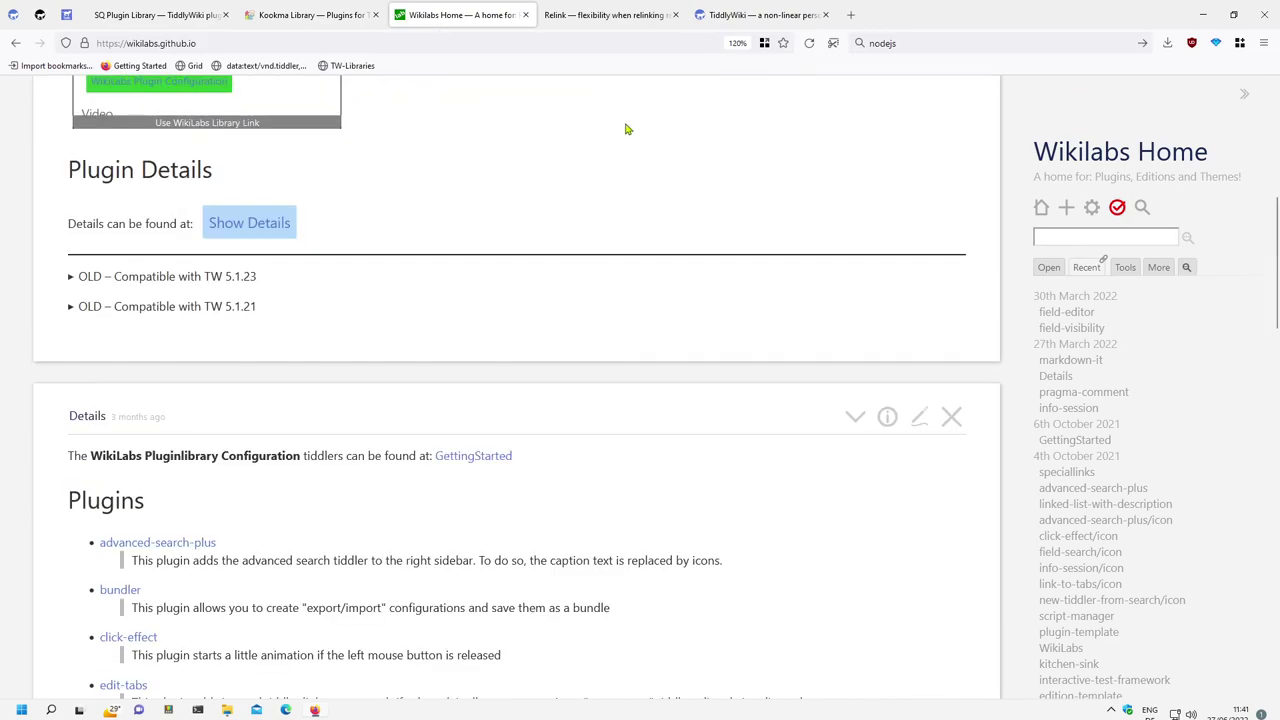
- View the Relink site, then compare the library installation instructions on the SQ Plugin Library, Kookma Library and Wikilabs Home sites
left_click(630, 20)
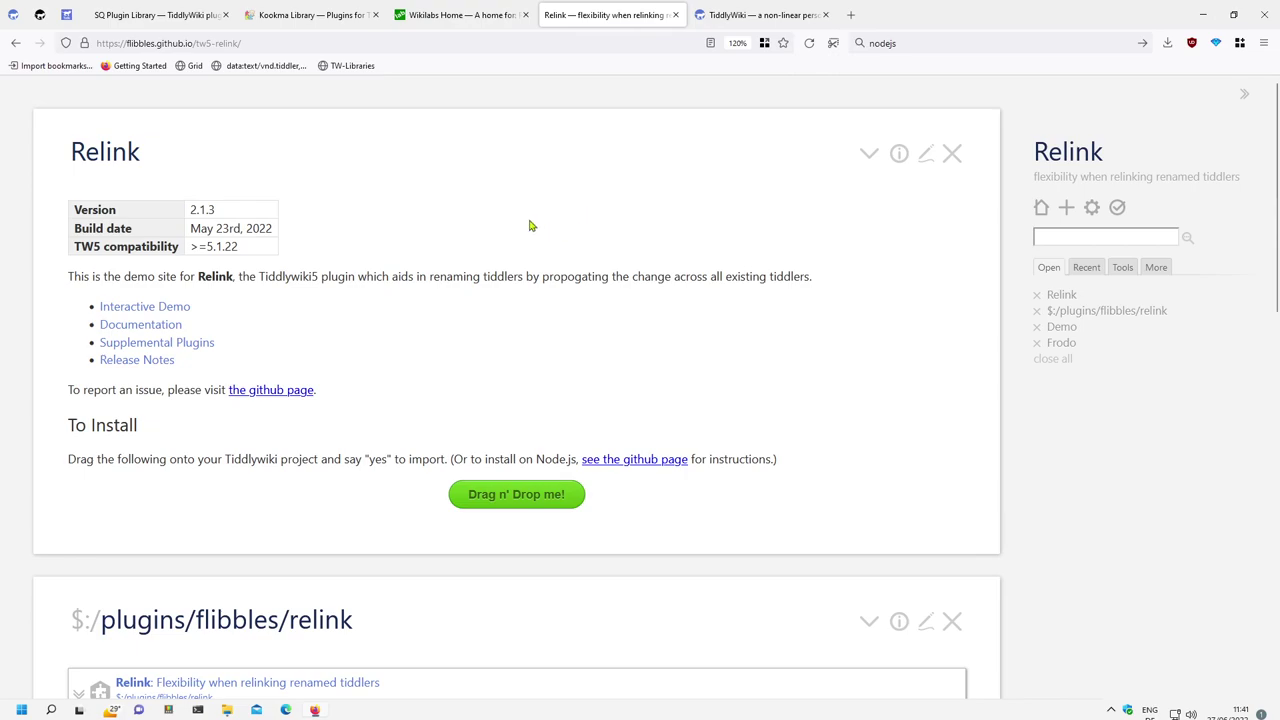
left_click(197, 17)
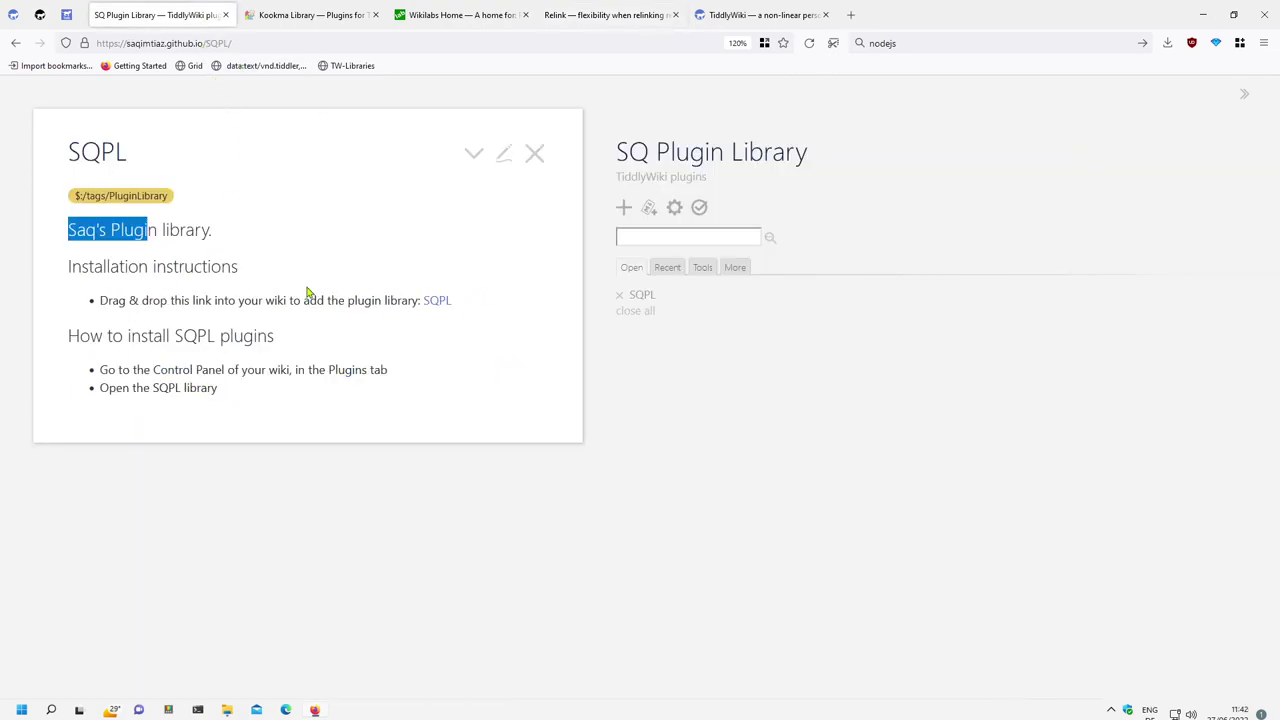
left_click_drag(307, 292, 523, 334)
left_click(334, 22)
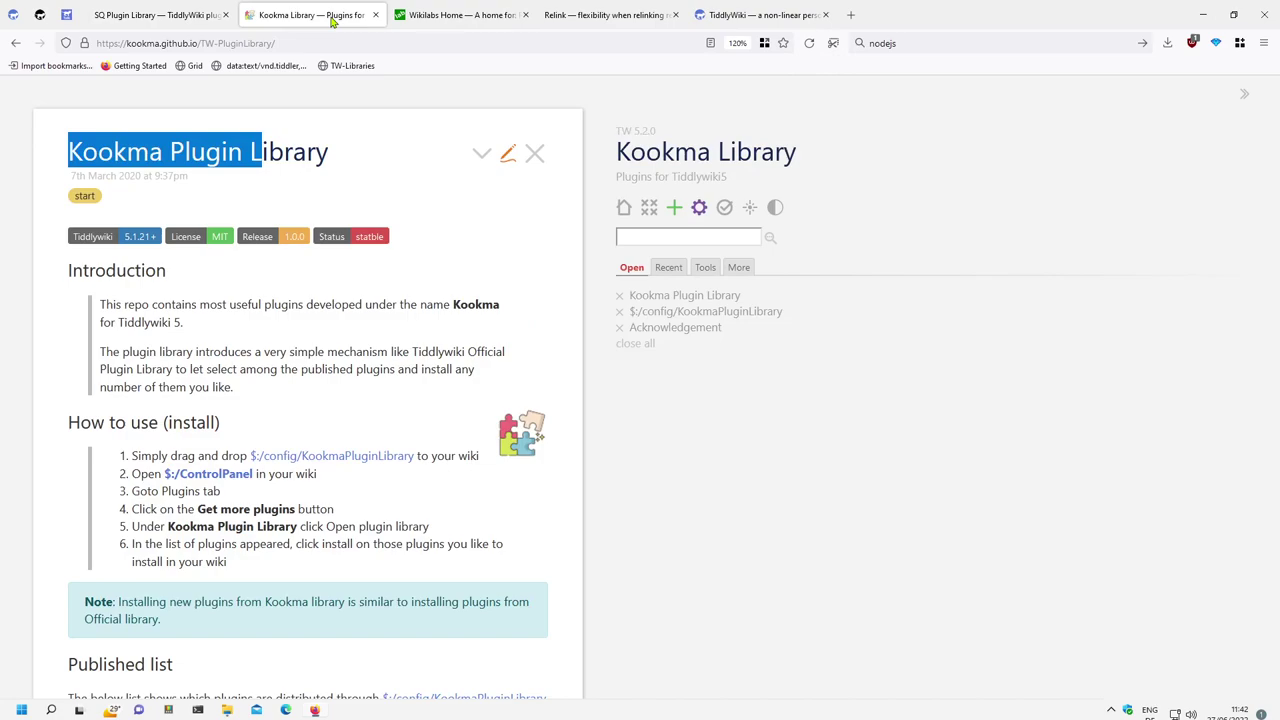
left_click_drag(224, 438, 471, 471)
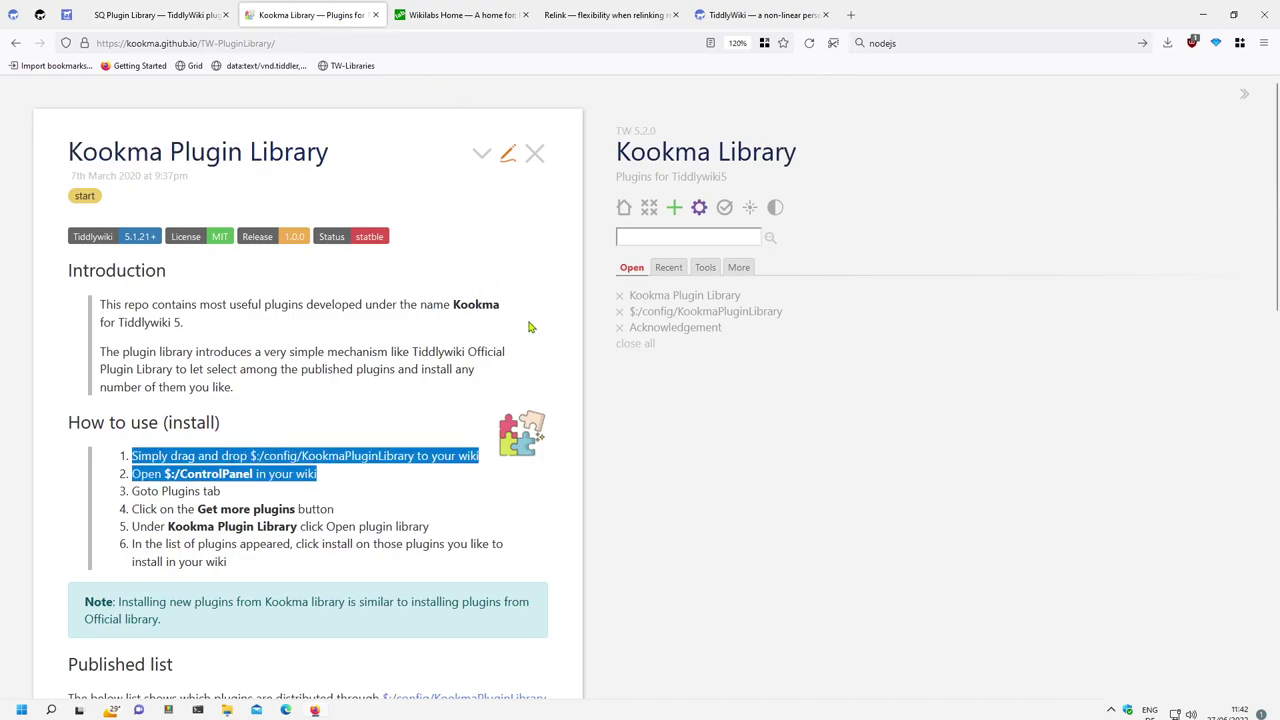
left_click(487, 24)
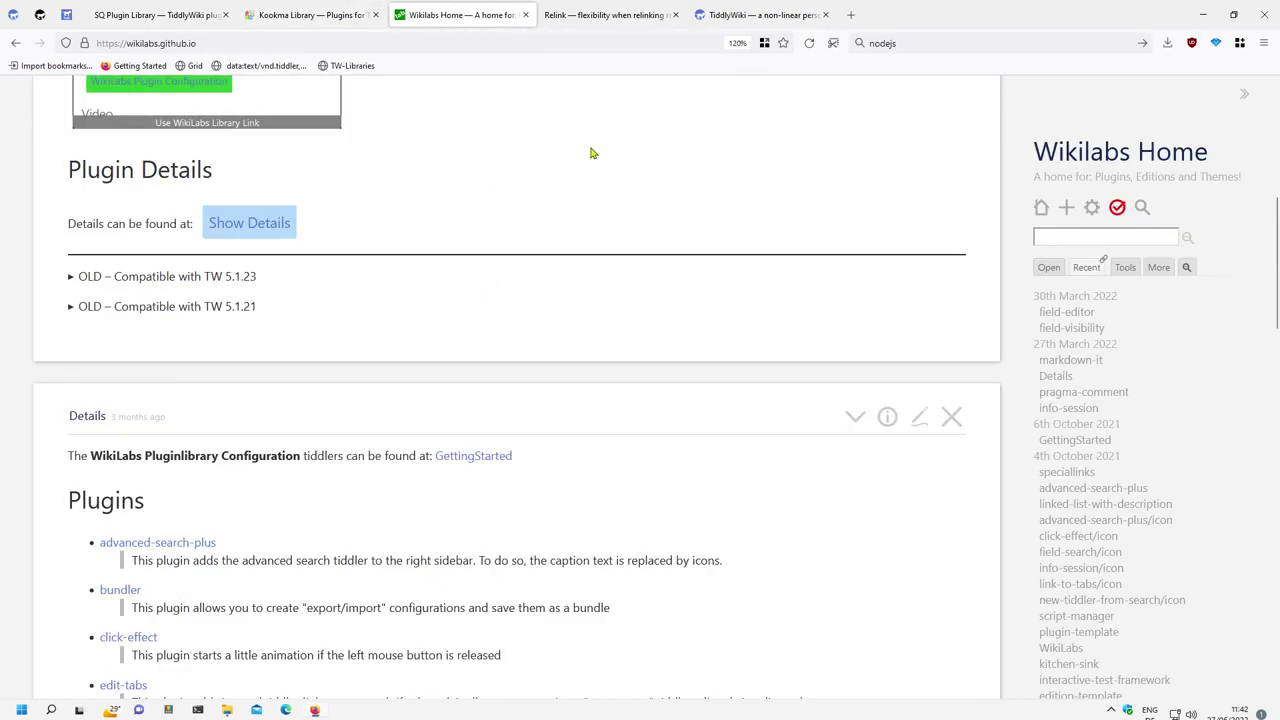
scroll(620, 220, "up", 5)
scroll(641, 254, "up", 1)
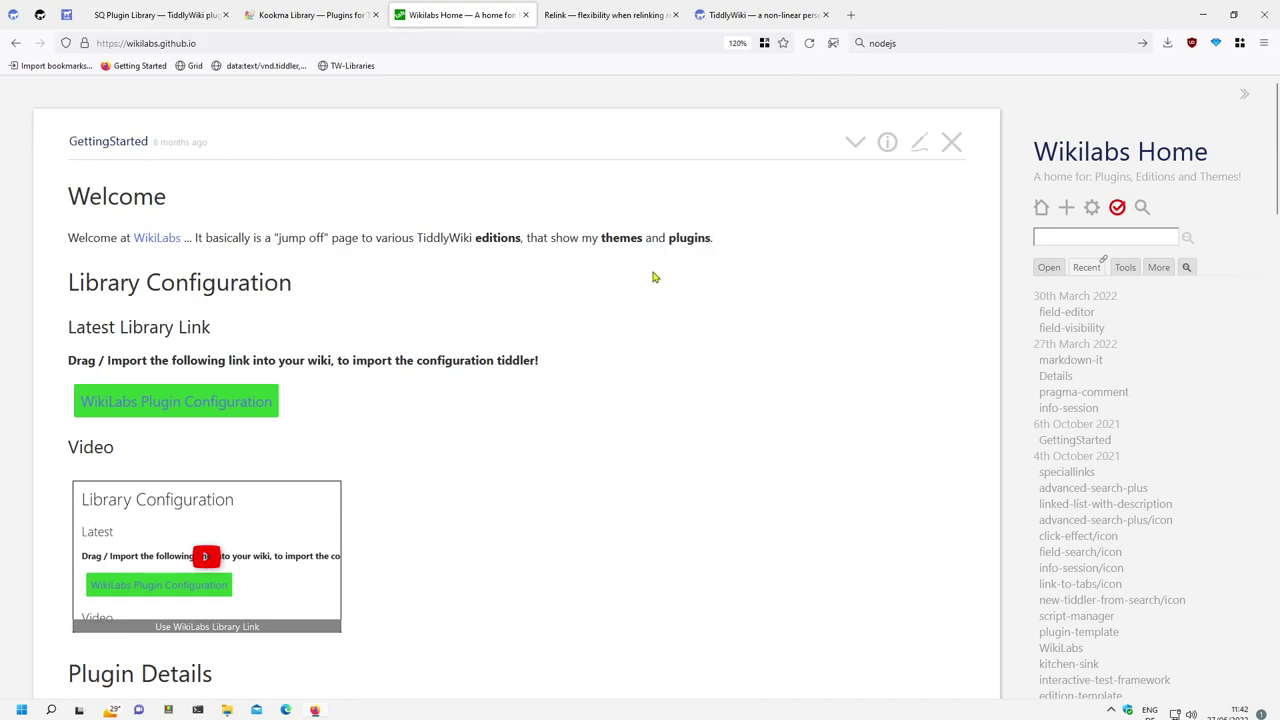
- Return to the tiddlywiki.com wiki and drop the TW-Libraries bookmark onto it to list its library tiddlers for import
key("ctrl+Tab")
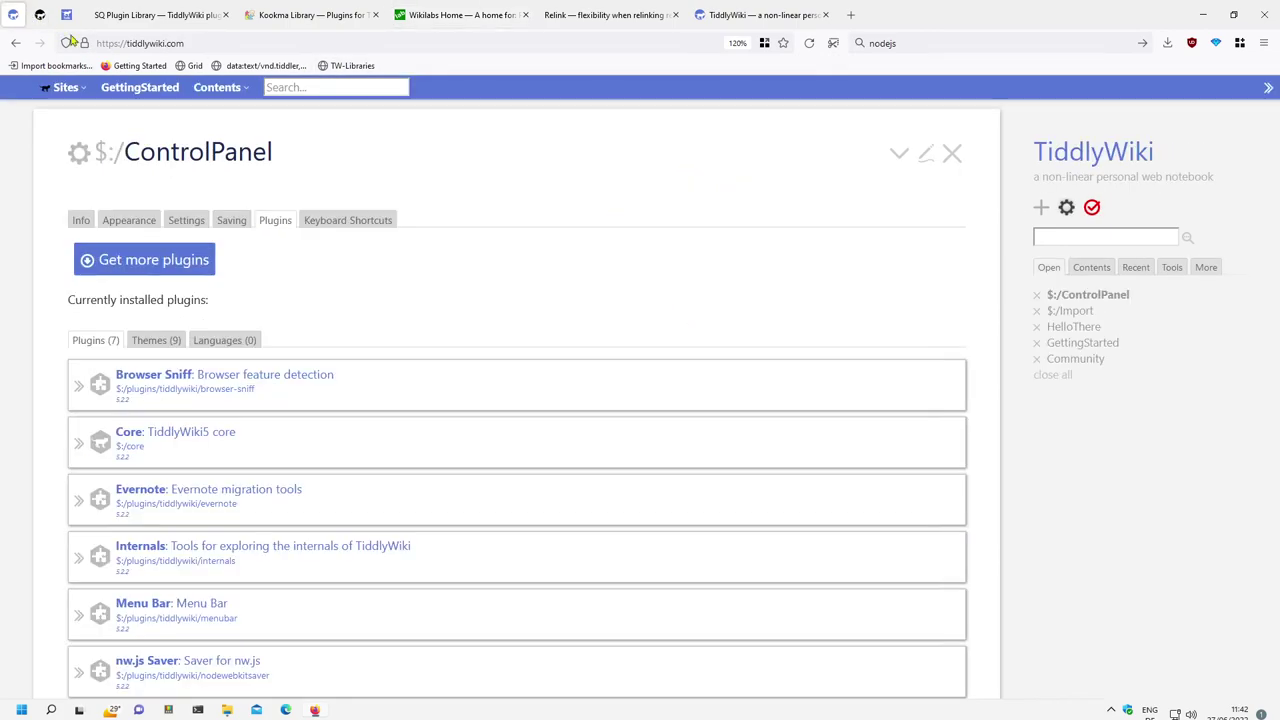
right_click(428, 72)
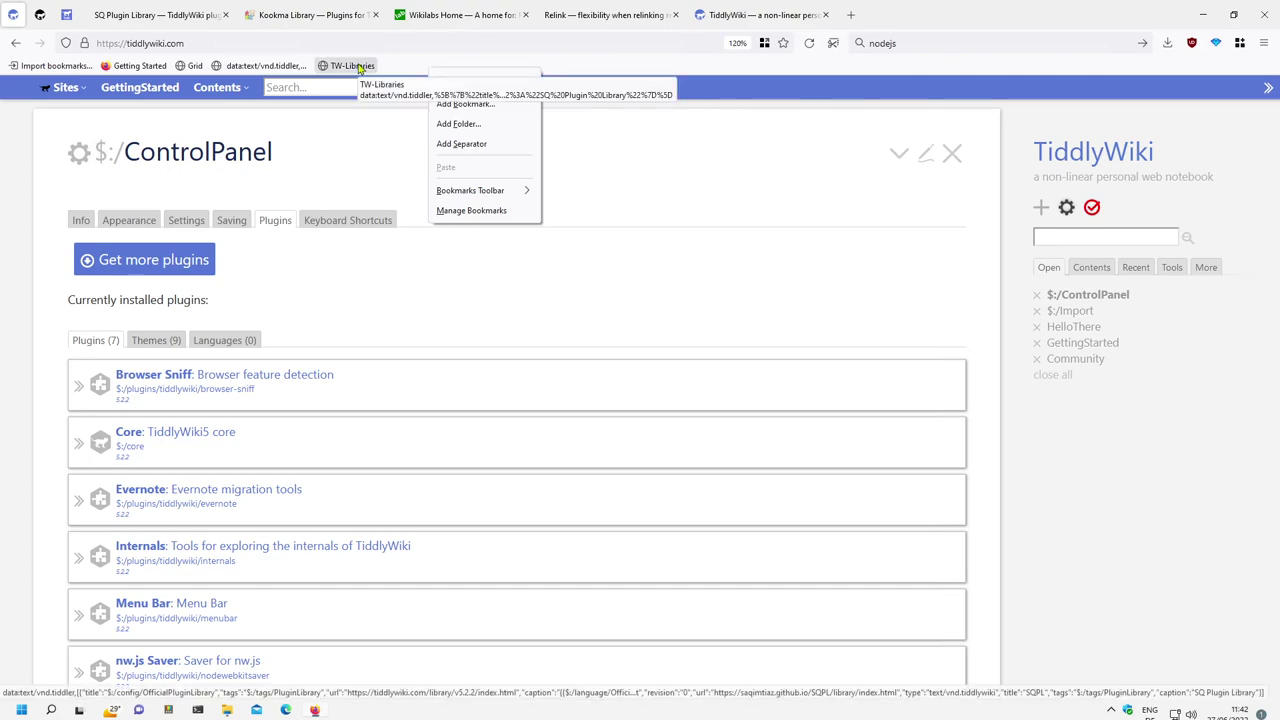
left_click(671, 310)
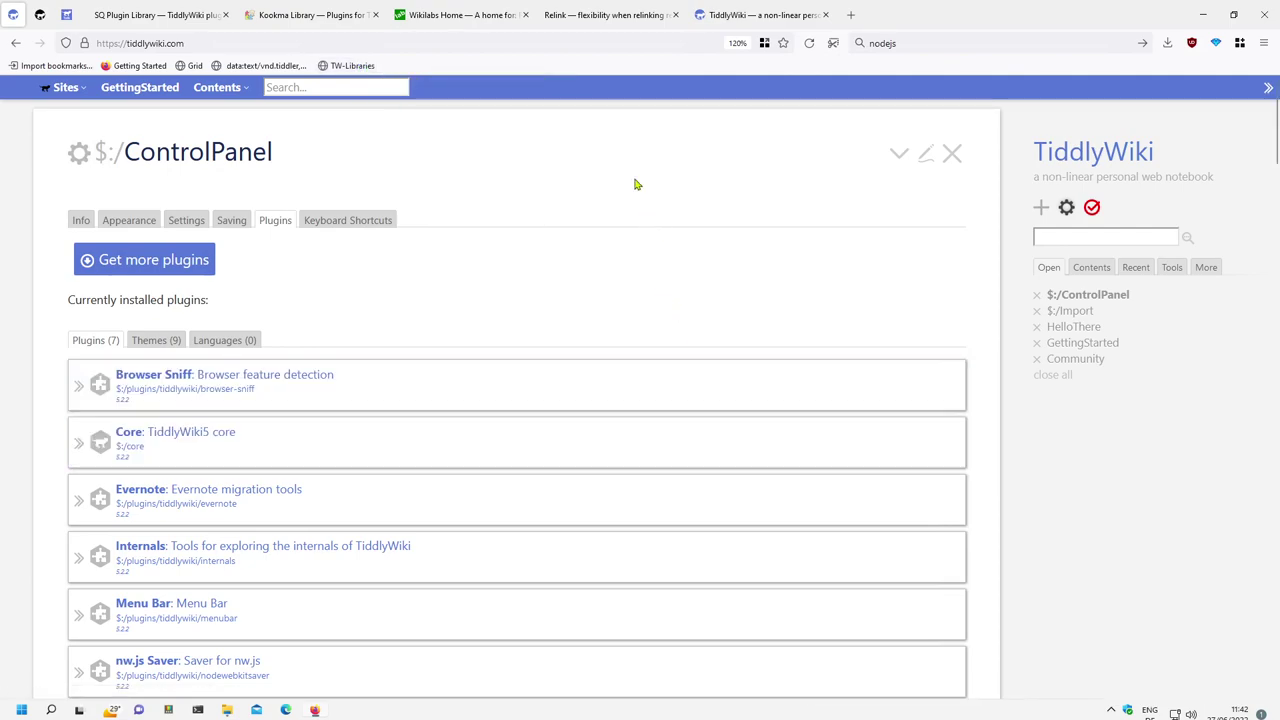
left_click_drag(345, 65, 416, 414)
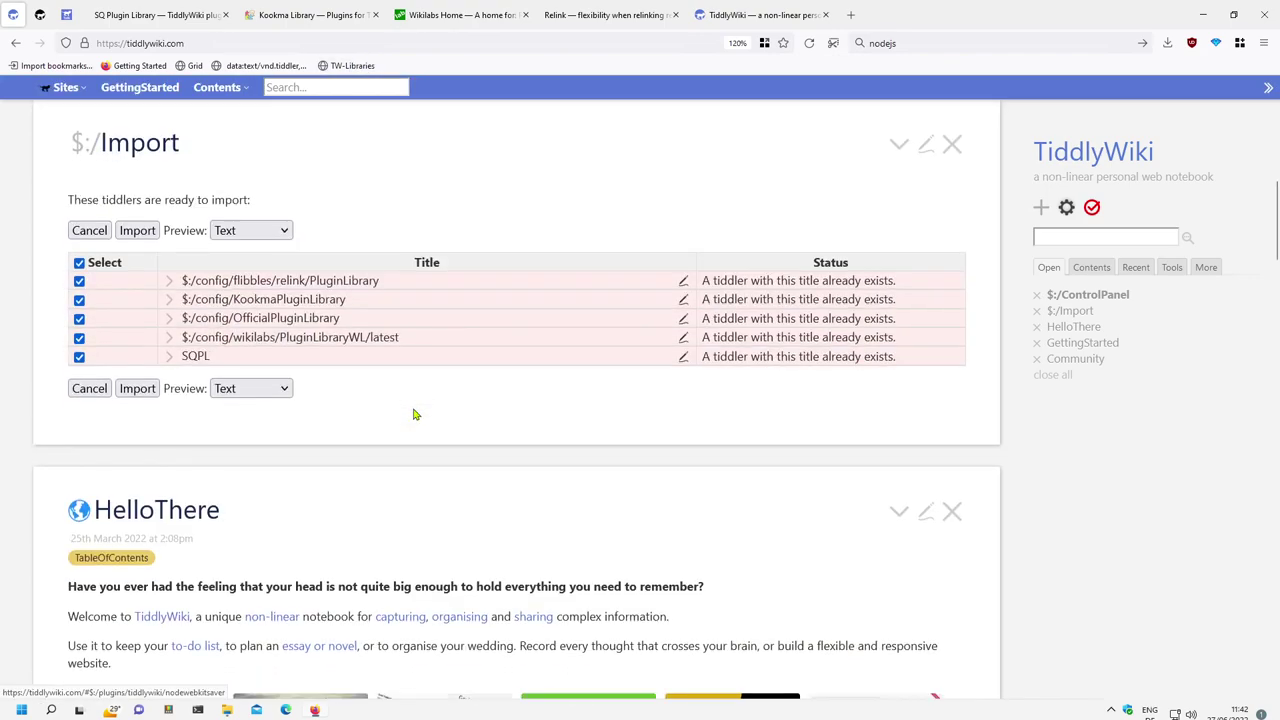